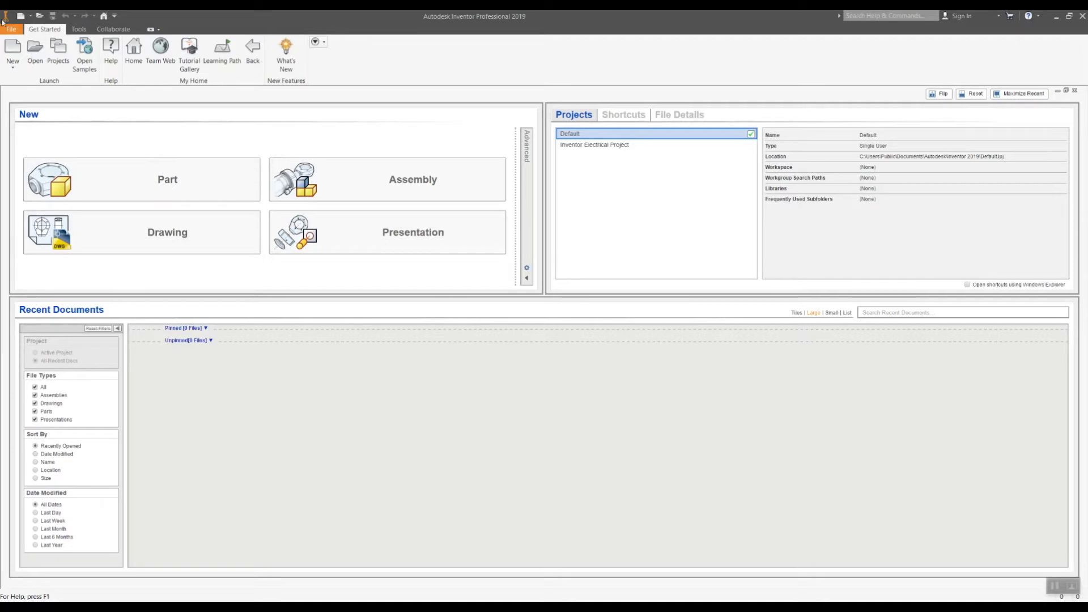
# Create a new part from the Metric template Standard (mm).ipt.
pyautogui.click(19, 56)
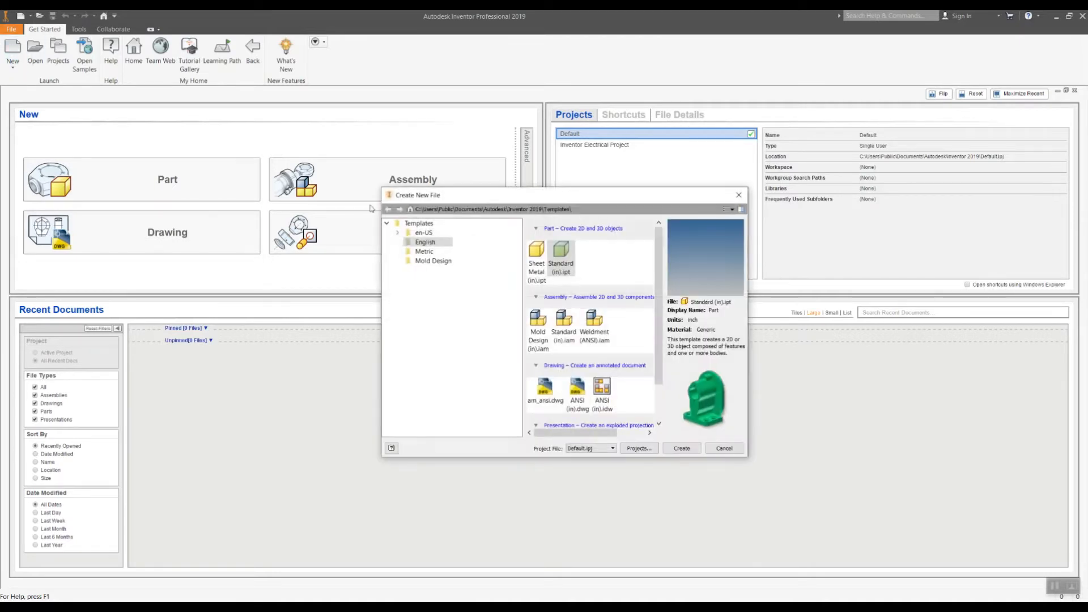
pyautogui.click(427, 253)
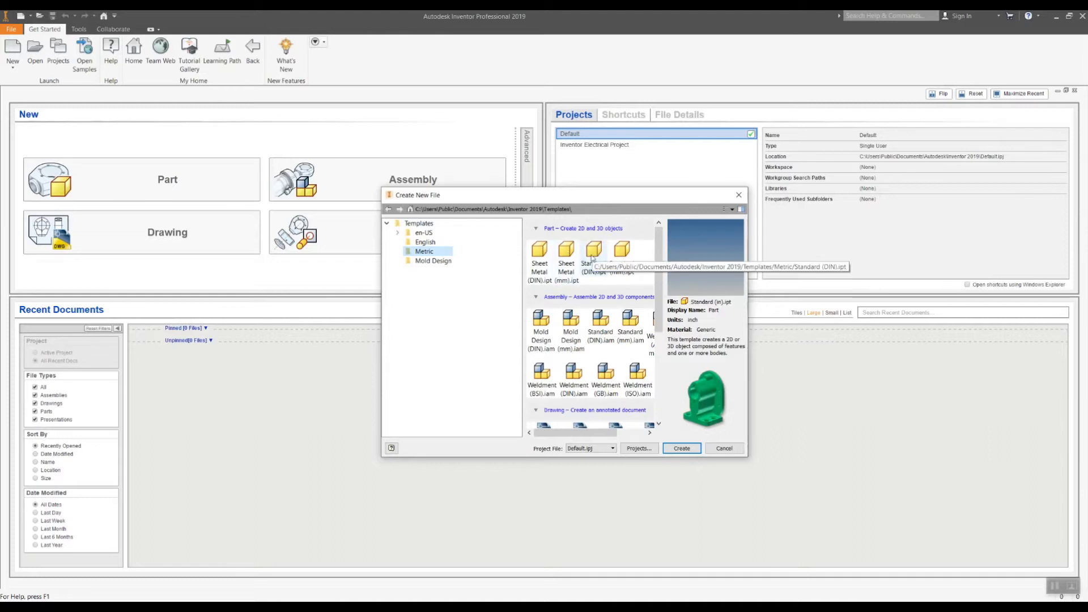
pyautogui.click(623, 259)
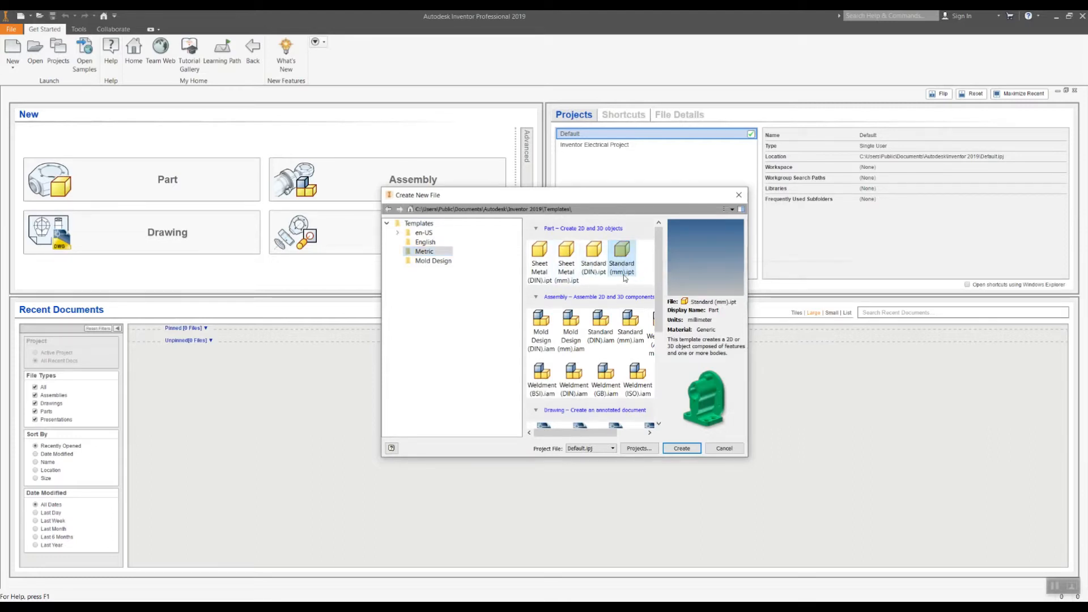
pyautogui.click(687, 450)
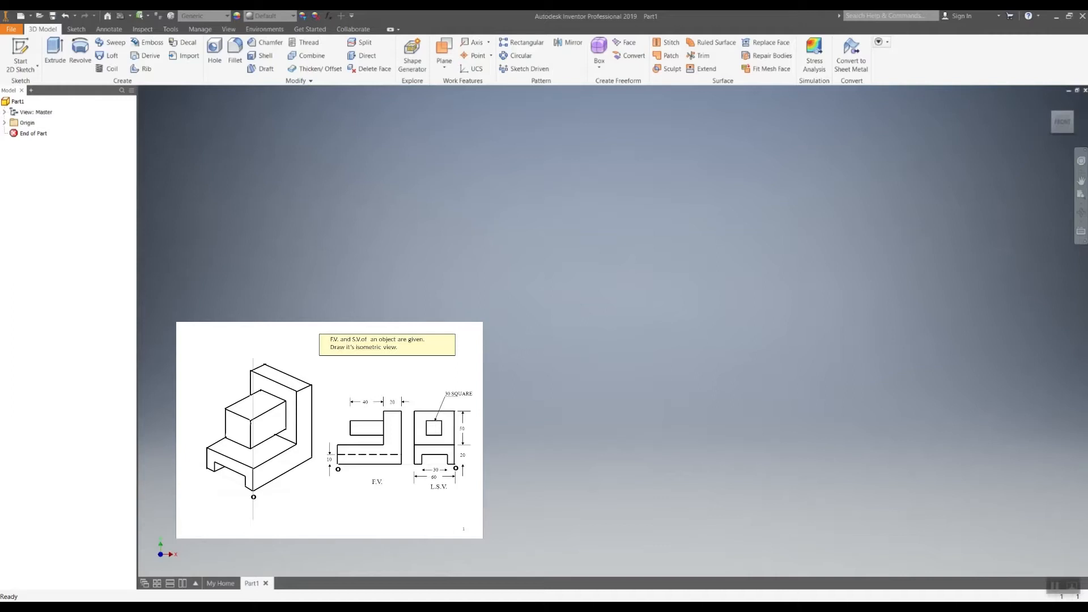
# Turn on the visibility of the YZ, XZ and XY origin planes.
pyautogui.click(4, 122)
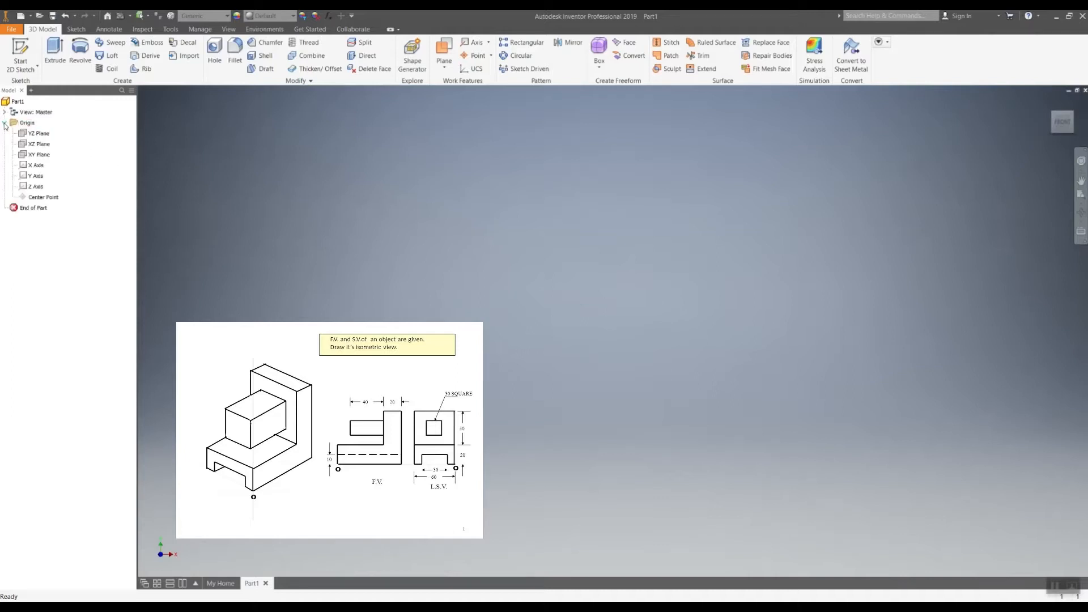
pyautogui.rightClick(34, 133)
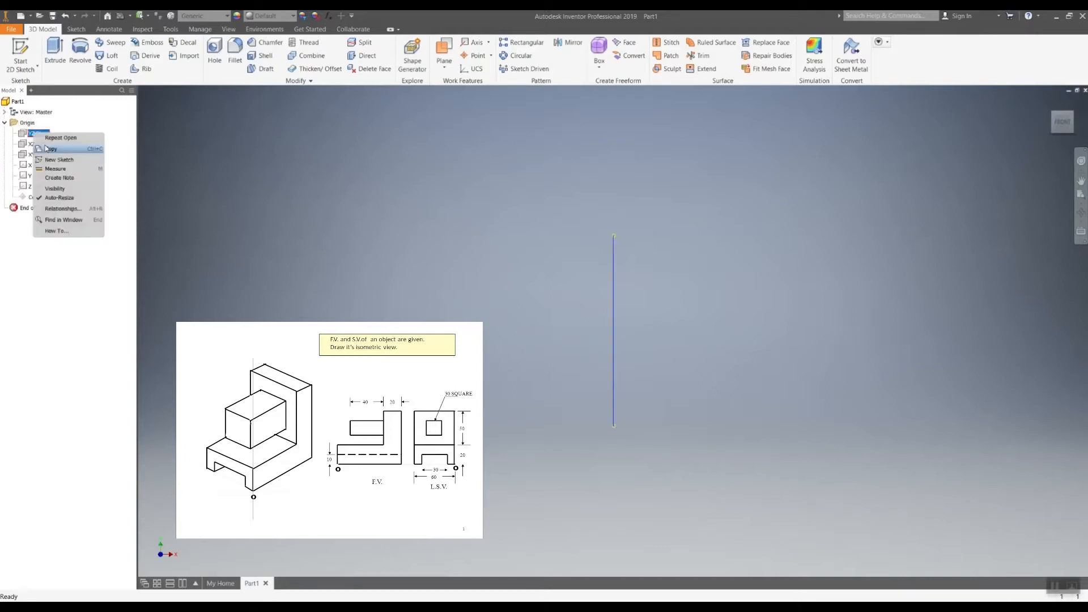
pyautogui.click(62, 188)
pyautogui.rightClick(36, 144)
pyautogui.click(57, 198)
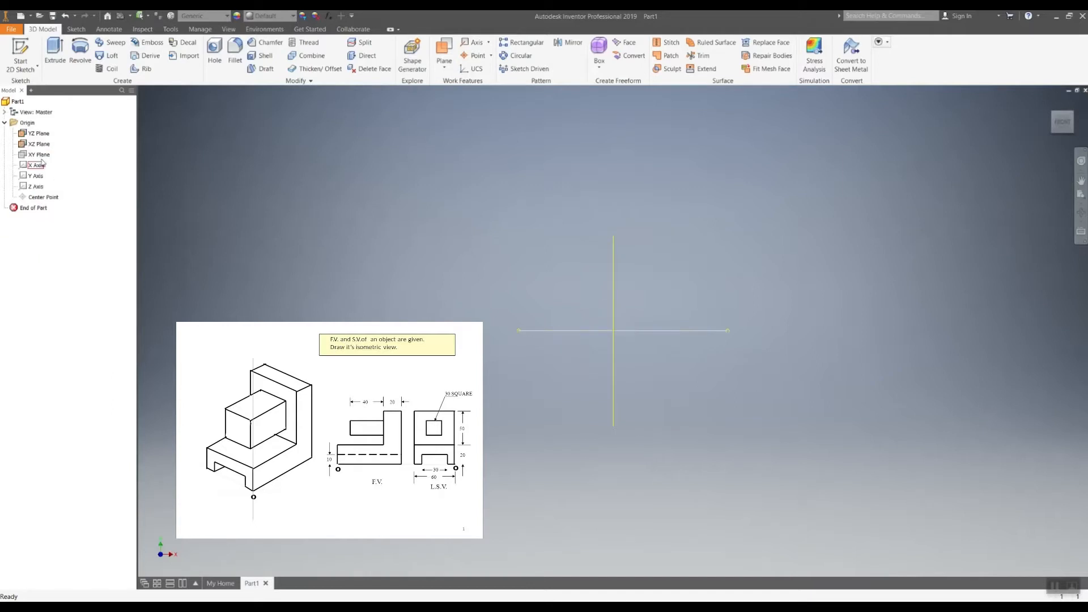
pyautogui.rightClick(39, 154)
pyautogui.click(57, 210)
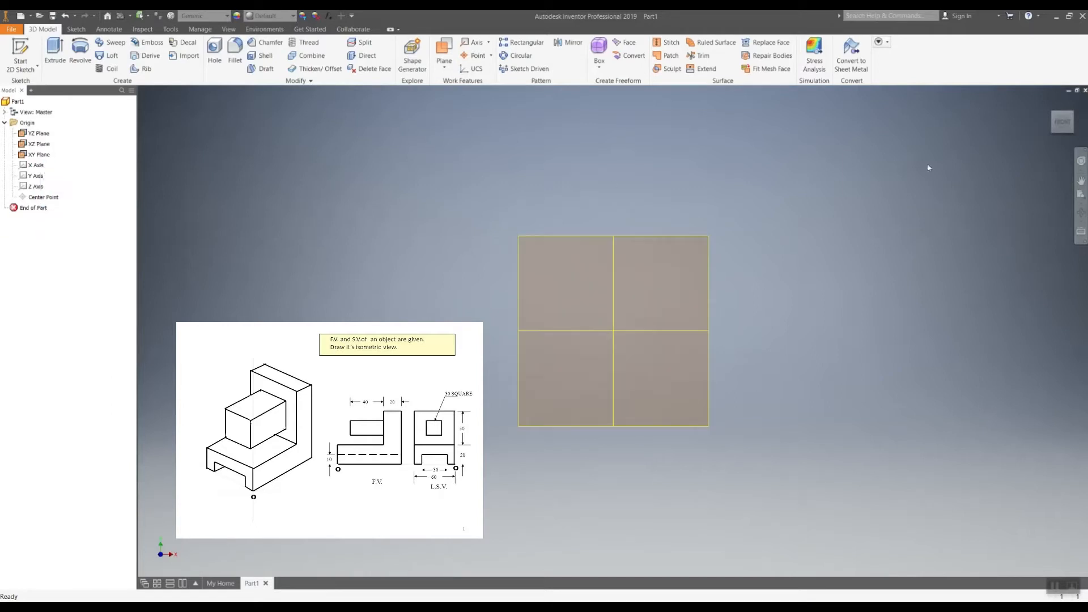
# Start a 2D sketch on the YZ plane and draw a 60 mm horizontal line from the origin, away from the Z direction.
pyautogui.click(1069, 117)
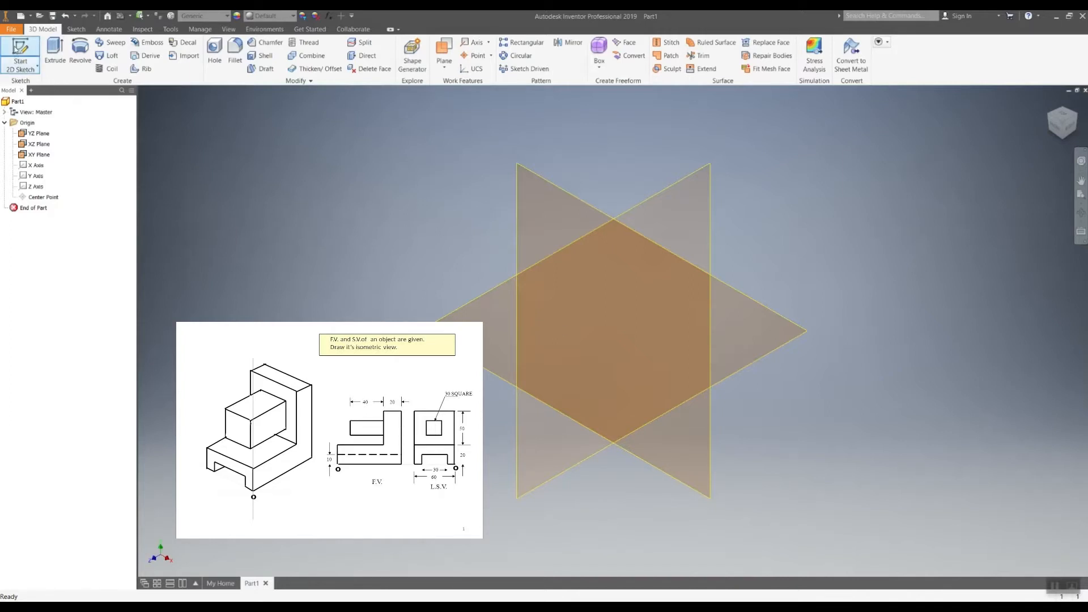
pyautogui.click(20, 54)
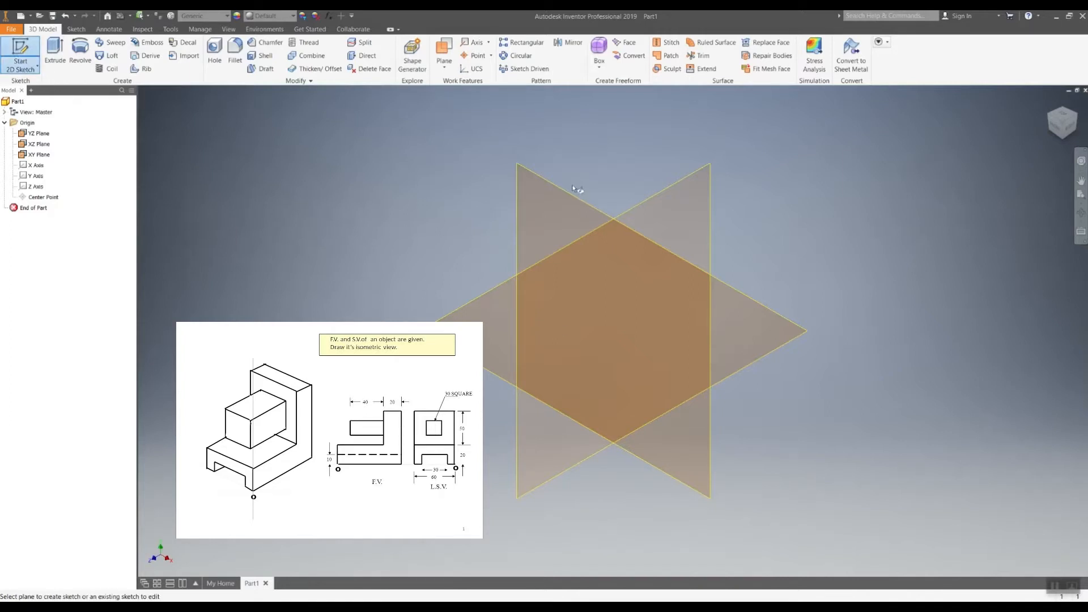
pyautogui.click(650, 199)
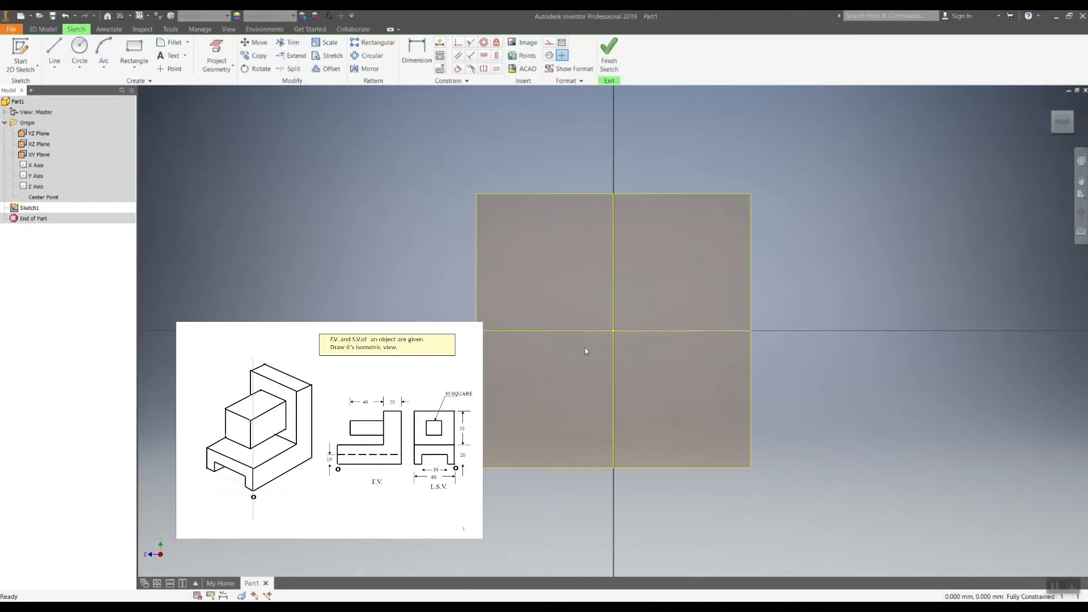
pyautogui.click(54, 50)
pyautogui.click(614, 330)
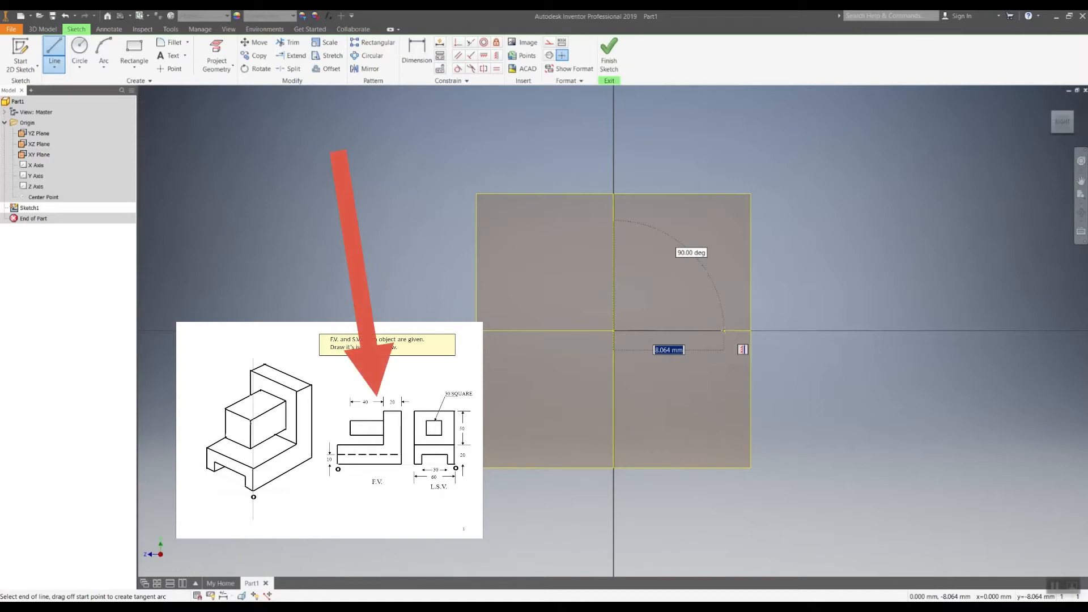
pyautogui.write('60')
pyautogui.press('Return')
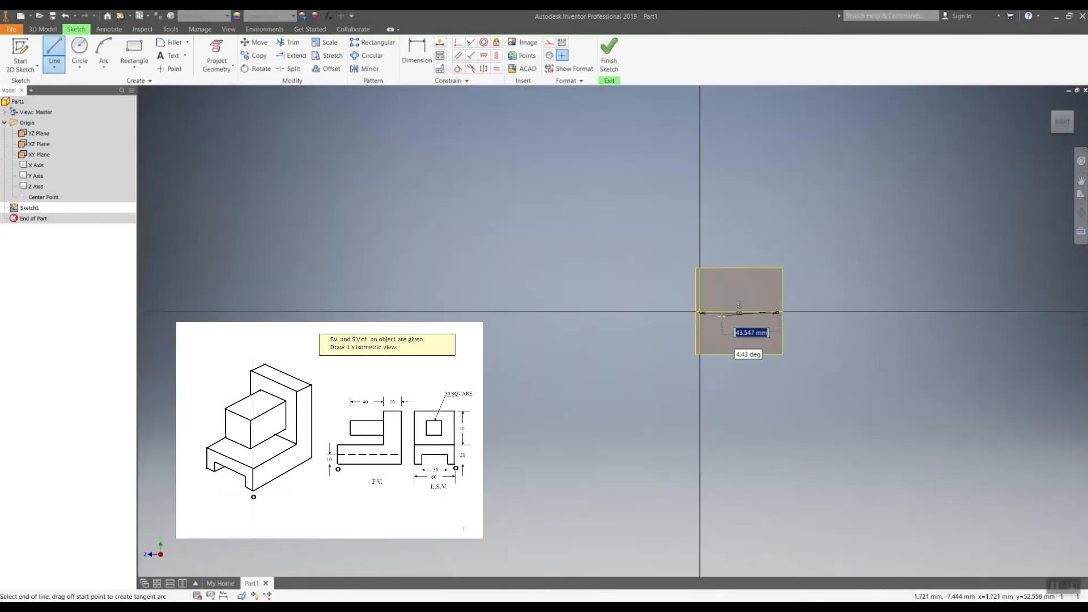
# Draw a 70 mm vertical line upward from the far end of the 60 mm base line.
pyautogui.moveTo(848, 297); pyautogui.dragTo(860, 240, button='middle')
pyautogui.scroll(-5, 772, 300)
pyautogui.scroll(4, 766, 300)
pyautogui.scroll(3, 860, 241)
pyautogui.scroll(-8, 839, 267)
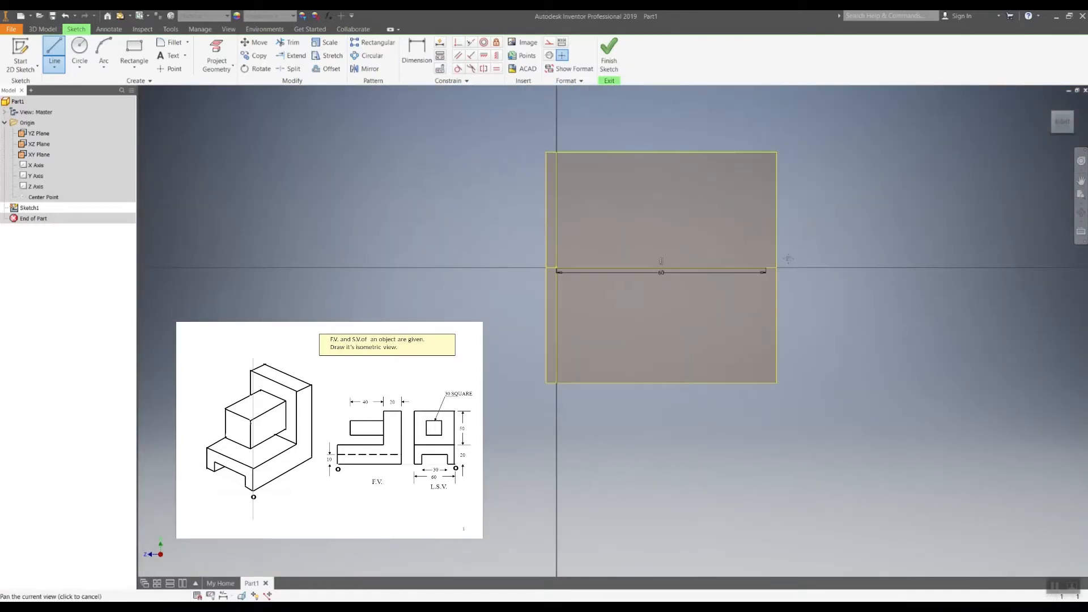
pyautogui.moveTo(797, 183); pyautogui.dragTo(797, 271, button='middle')
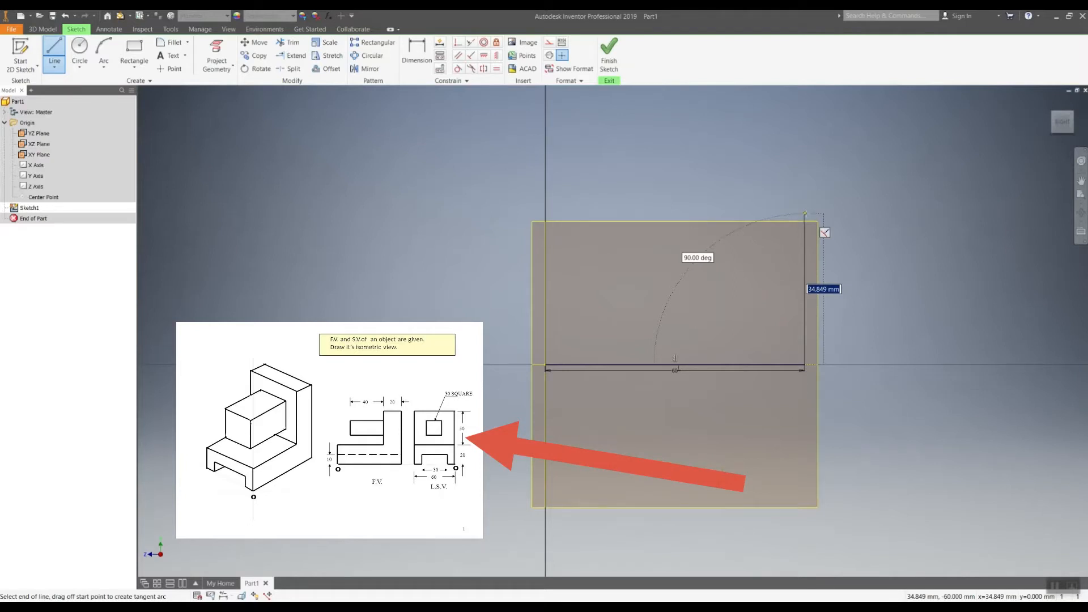
pyautogui.write('70')
pyautogui.press('Return')
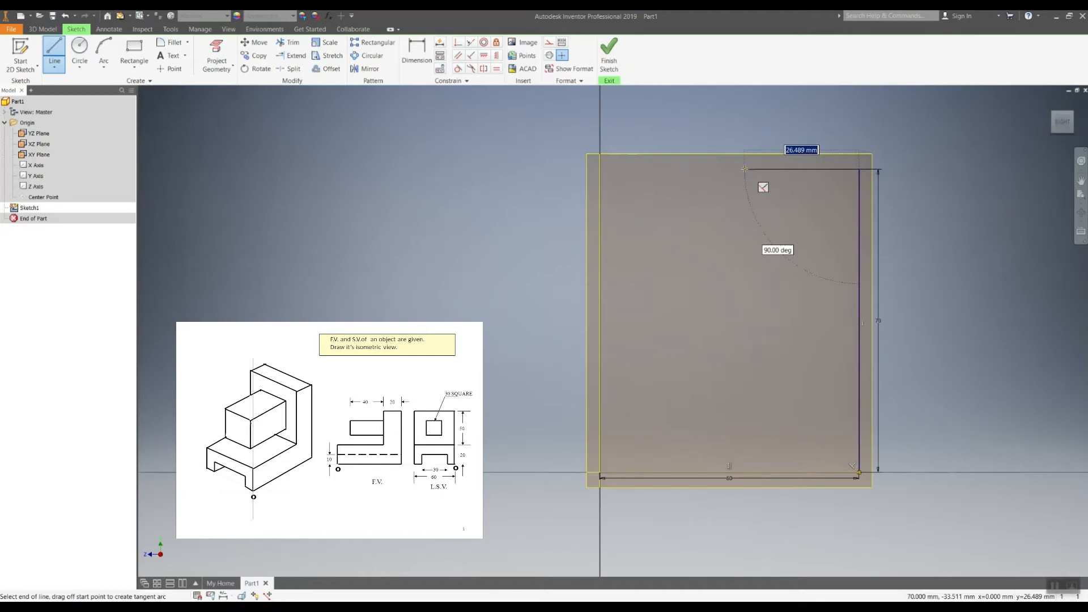
# Complete the L-shaped profile with a 20 mm top edge, a 50 mm drop and a step closing back at the origin, and finish the sketch.
pyautogui.write('20')
pyautogui.press('Return')
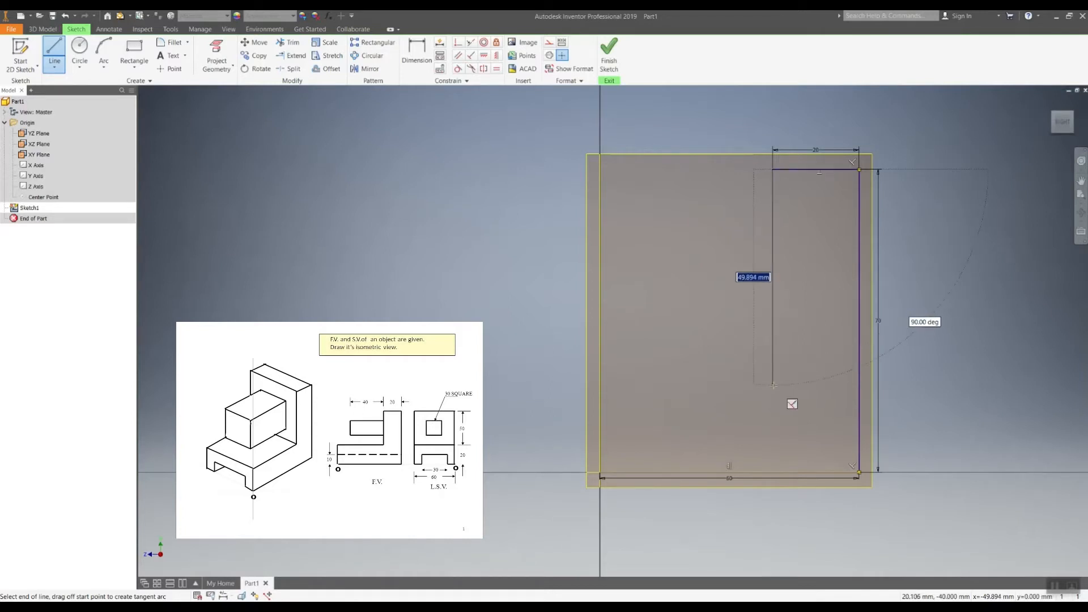
pyautogui.write('50')
pyautogui.press('Return')
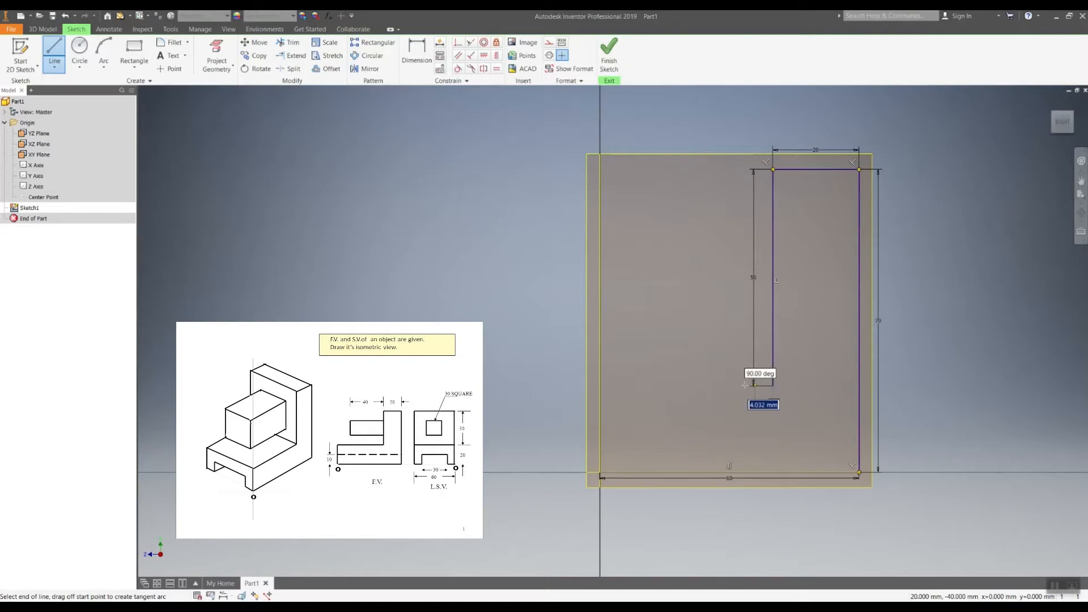
pyautogui.click(600, 386)
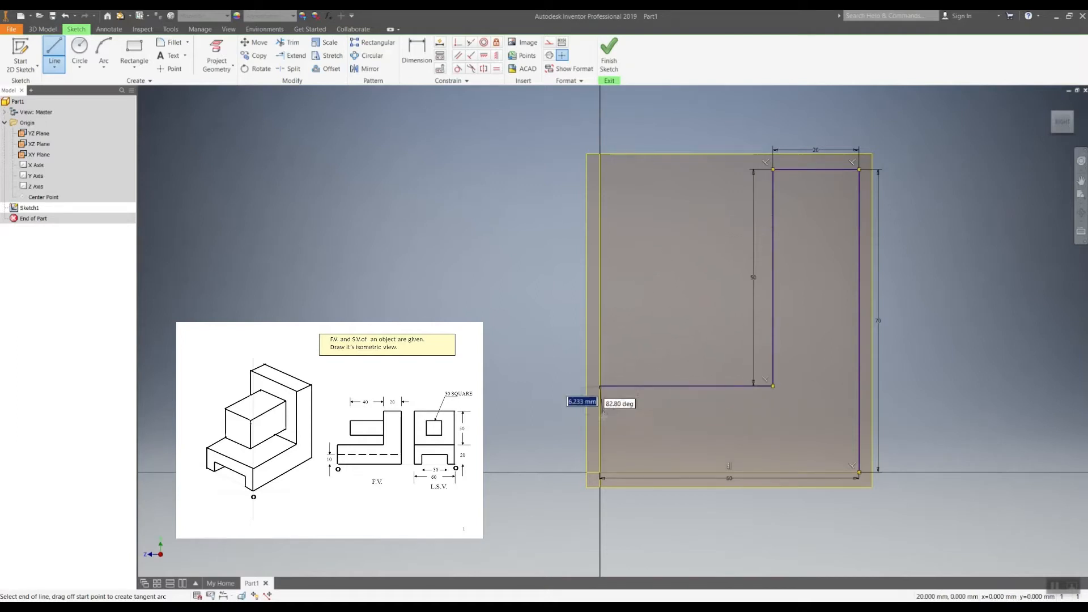
pyautogui.click(600, 471)
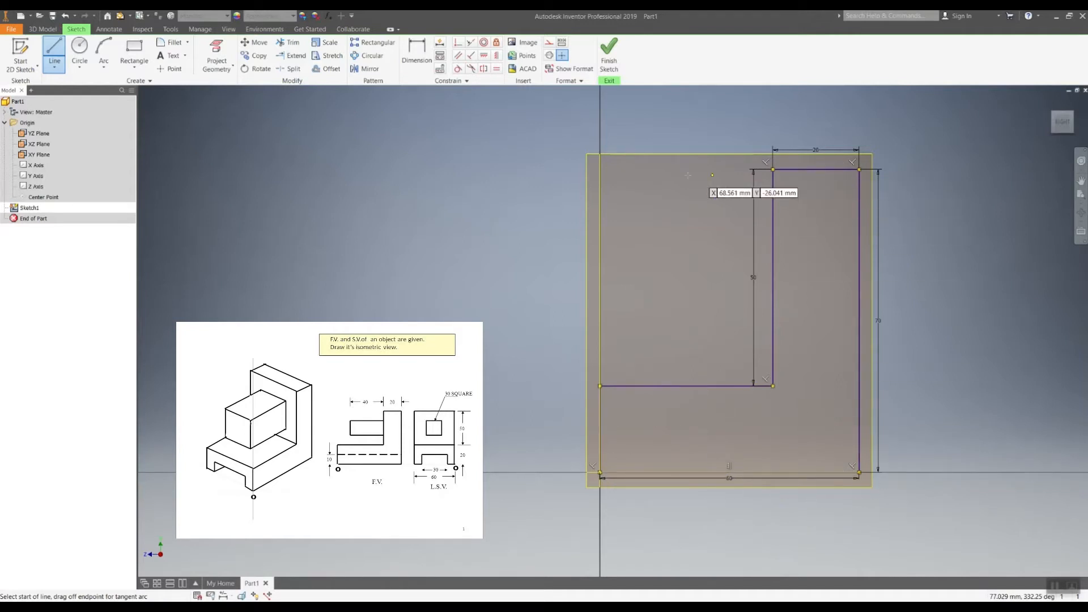
pyautogui.click(610, 51)
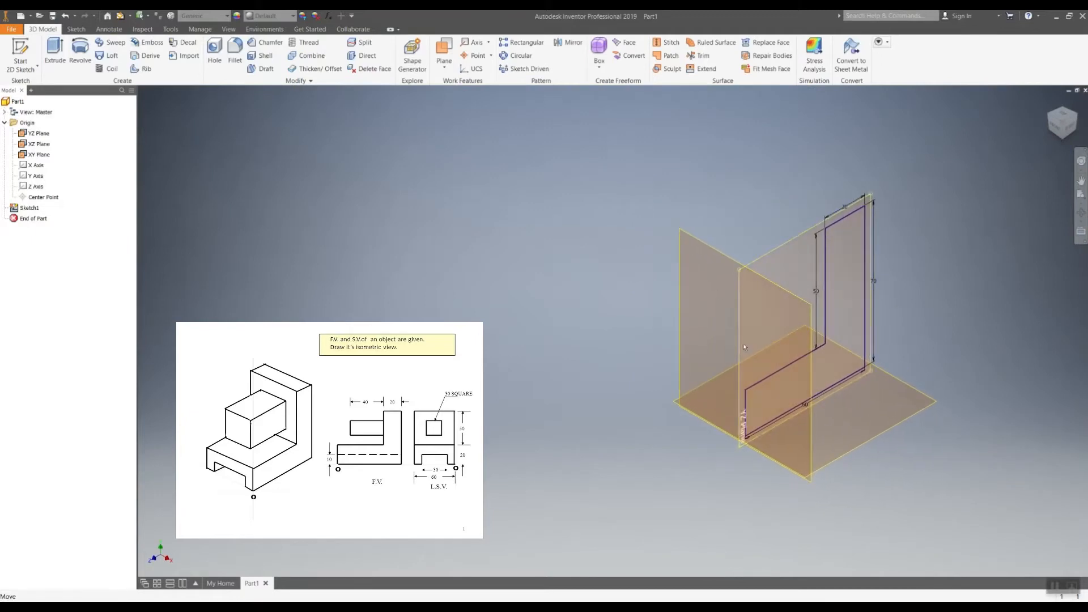
# Extrude the L-shaped profile 60 mm as a solid.
pyautogui.click(55, 52)
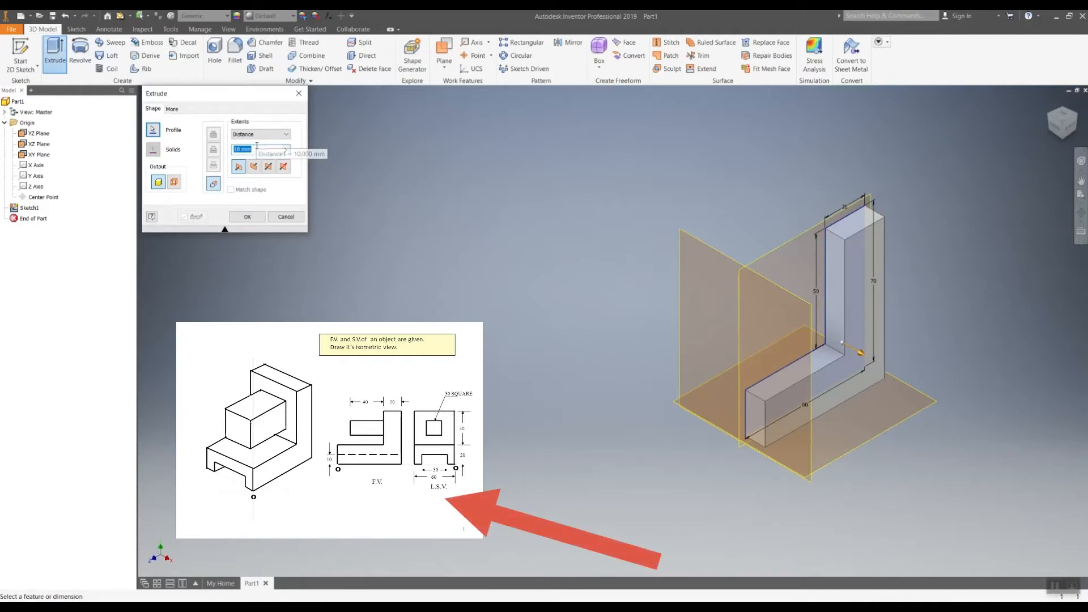
pyautogui.write('60')
pyautogui.press('Return')
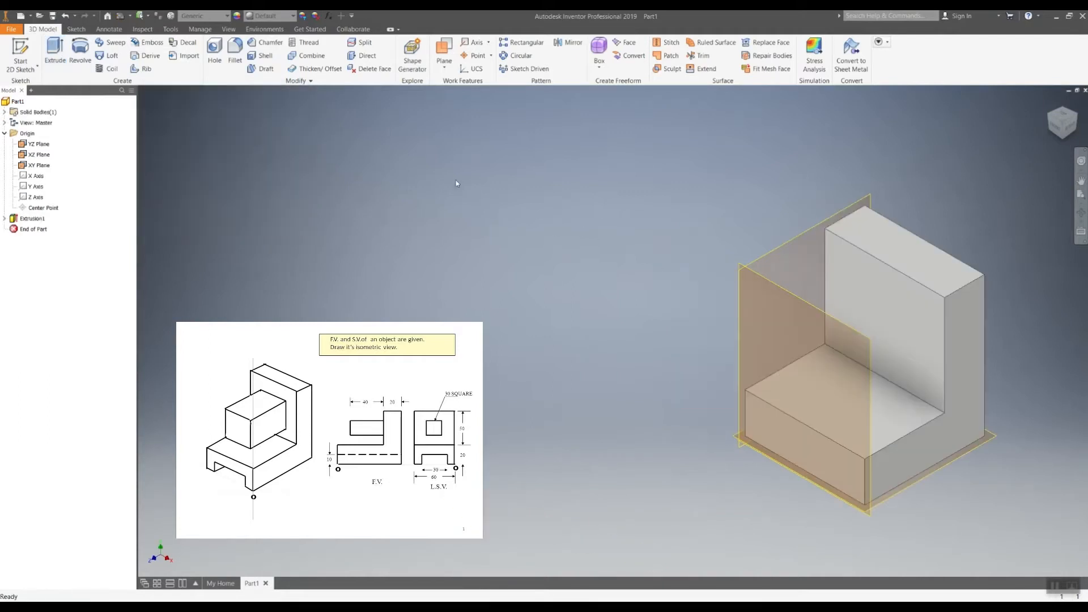
# Start a 2D sketch on the front of the base and draw a 15 mm line from the origin along the bottom edge.
pyautogui.moveTo(787, 264); pyautogui.dragTo(637, 264, button='middle')
pyautogui.scroll(-2, 639, 261)
pyautogui.scroll(4, 641, 261)
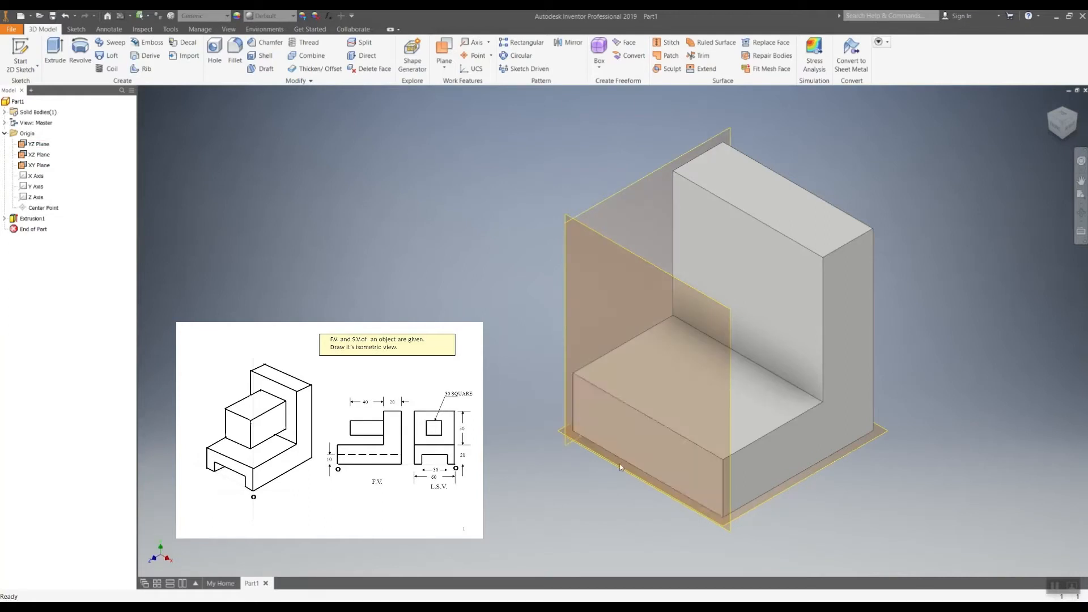
pyautogui.click(20, 52)
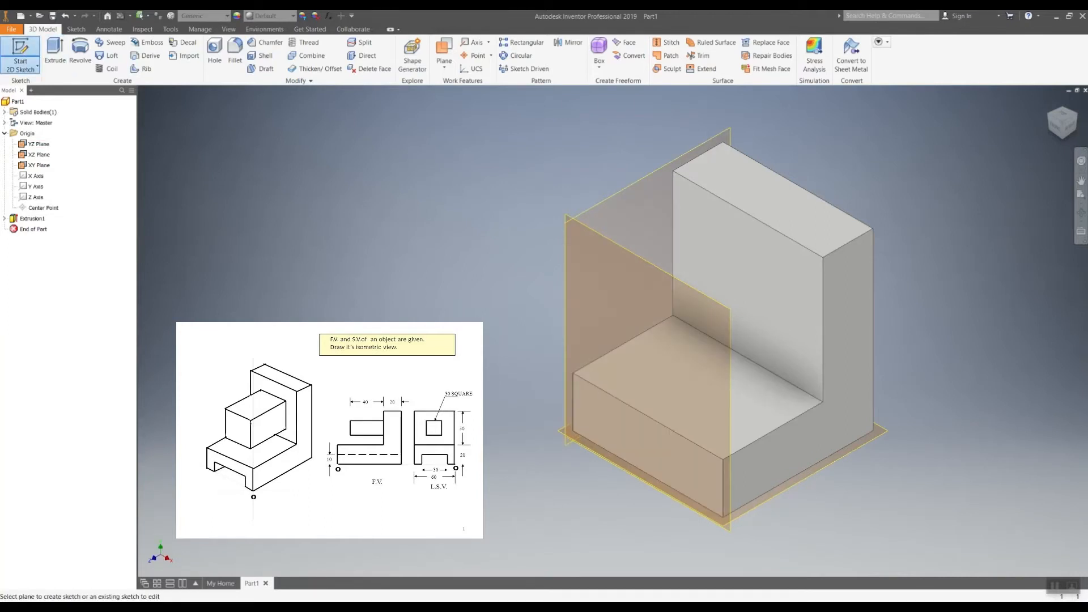
pyautogui.click(611, 423)
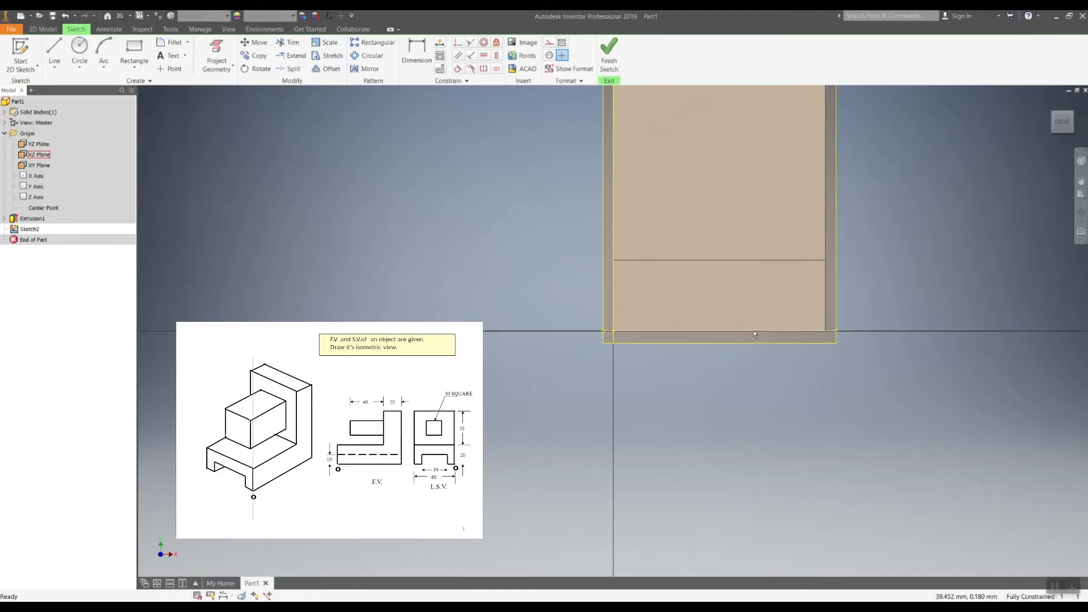
pyautogui.moveTo(768, 347)
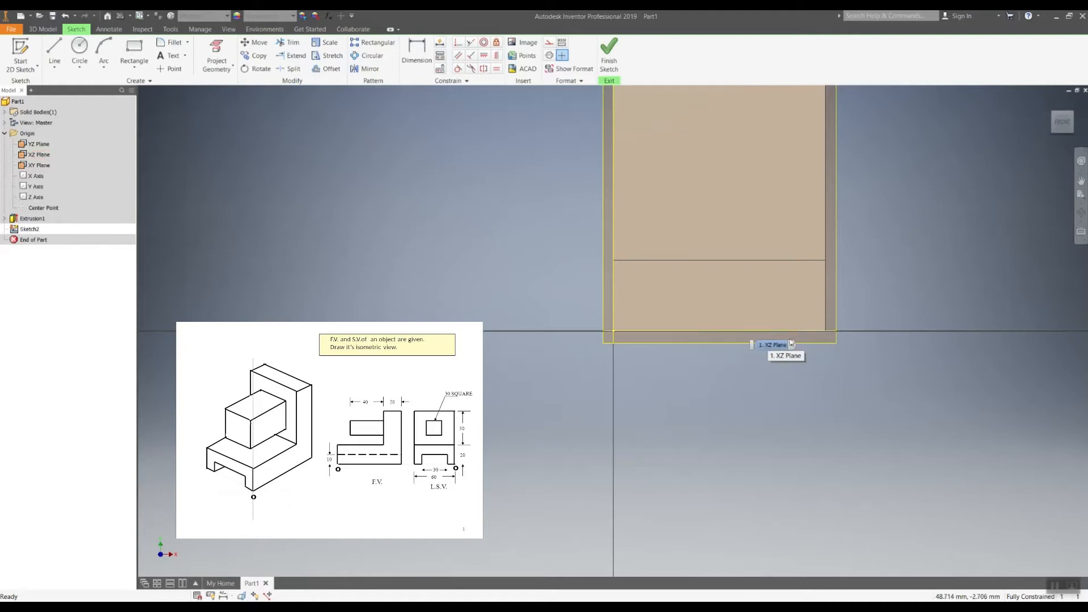
pyautogui.click(54, 56)
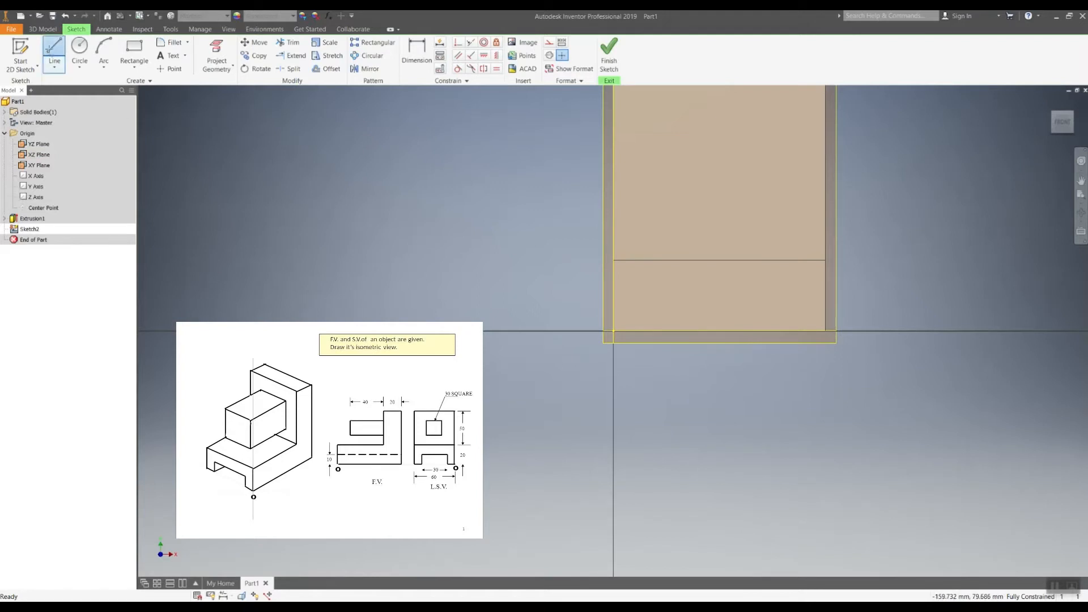
pyautogui.click(613, 331)
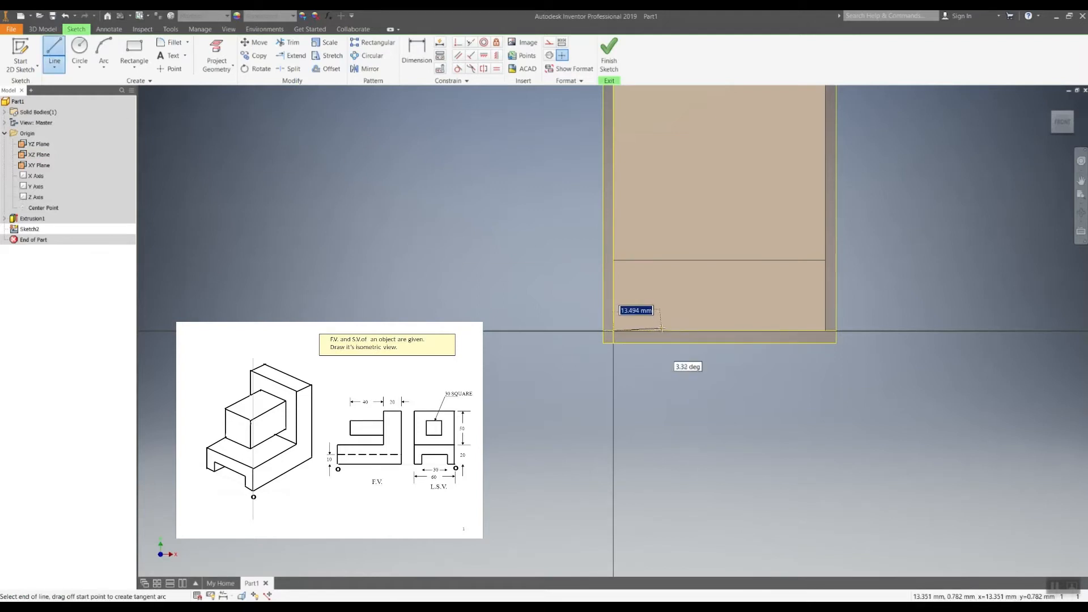
pyautogui.write('15')
pyautogui.press('Return')
# Draw the slot outline from the end of the 15 mm line as a closed rectangle 10 mm high and 30 mm wide.
pyautogui.write('10')
pyautogui.press('Return')
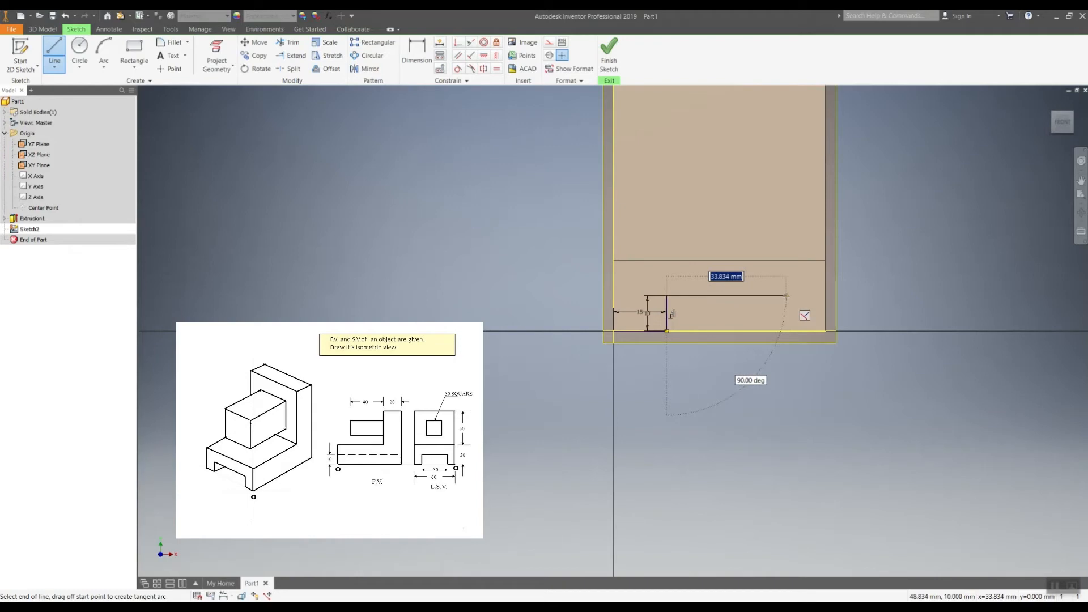
pyautogui.write('30')
pyautogui.press('Return')
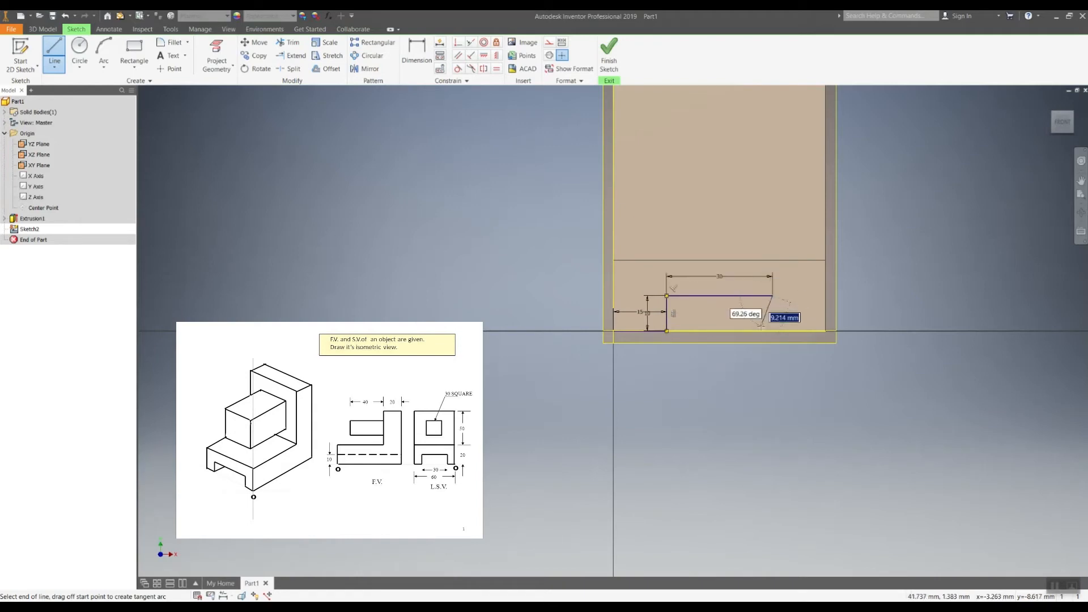
pyautogui.click(773, 331)
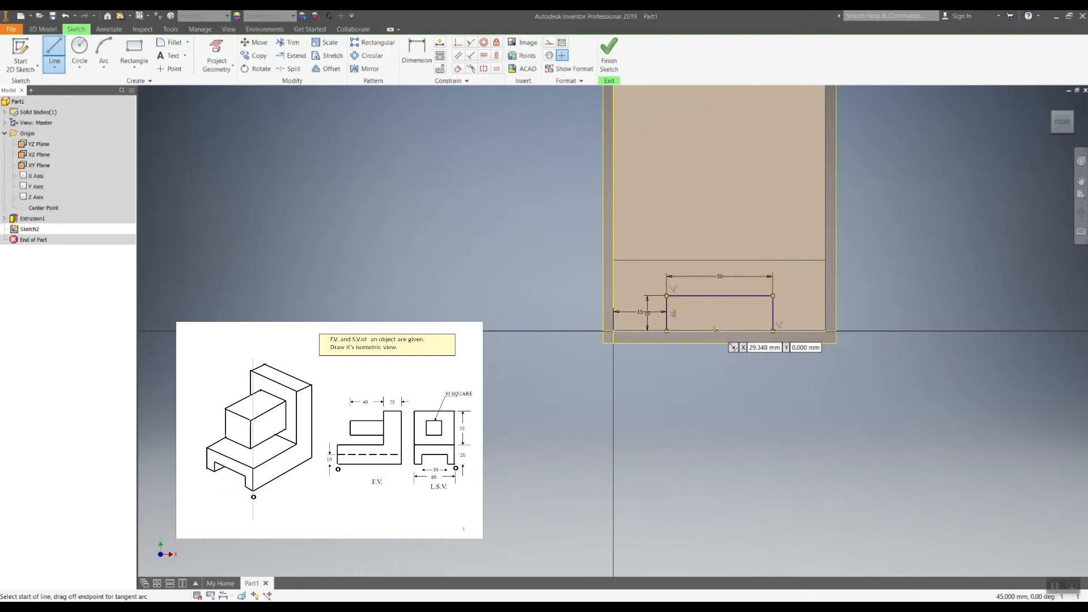
pyautogui.click(667, 331)
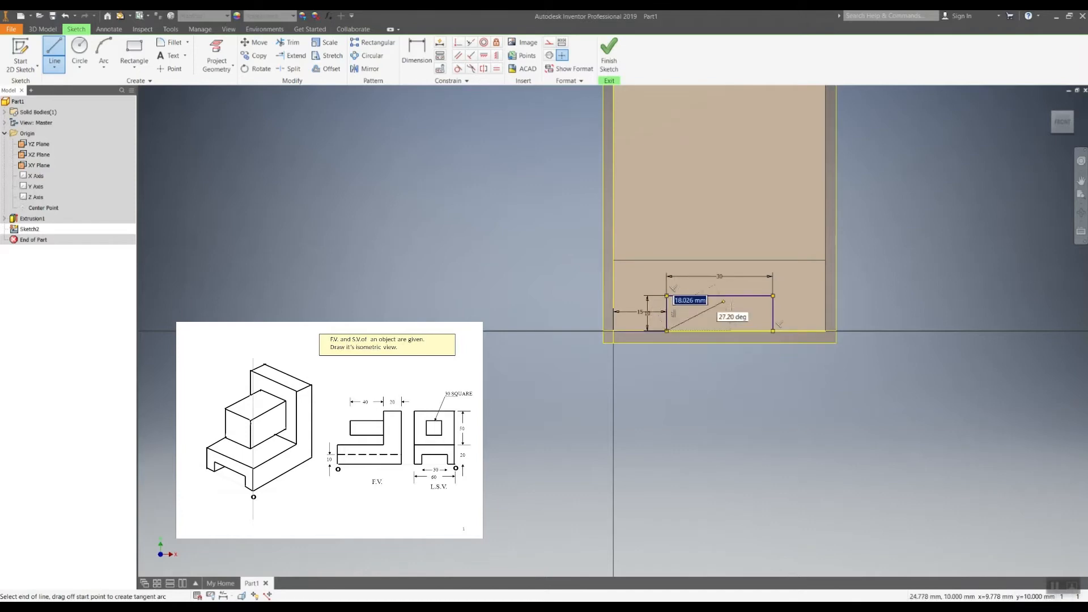
pyautogui.click(773, 331)
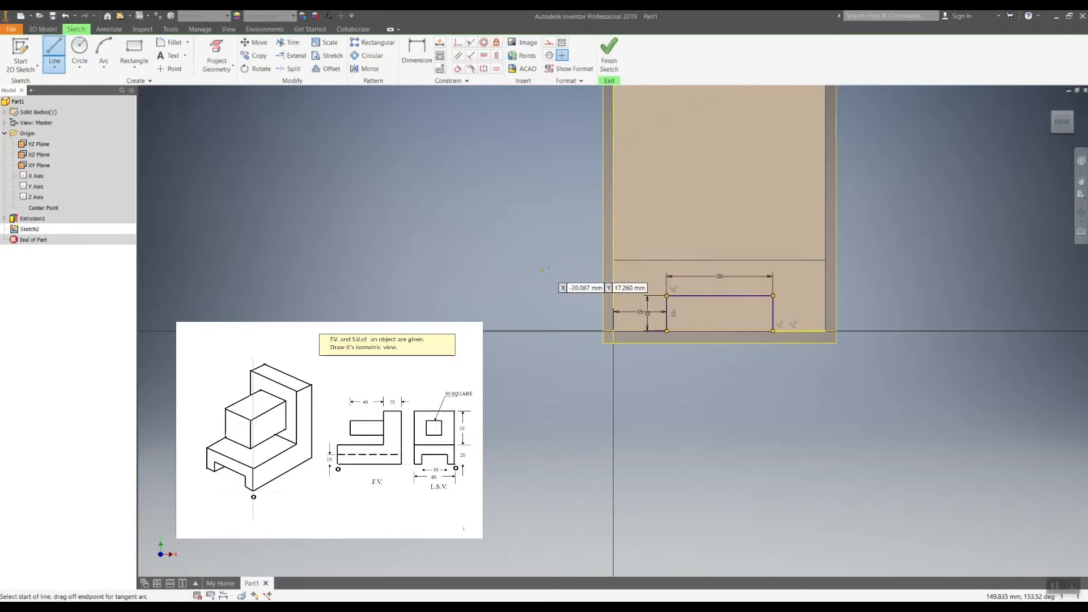
pyautogui.press('Escape')
# Finish the slot sketch on the front of the base.
pyautogui.click(631, 332)
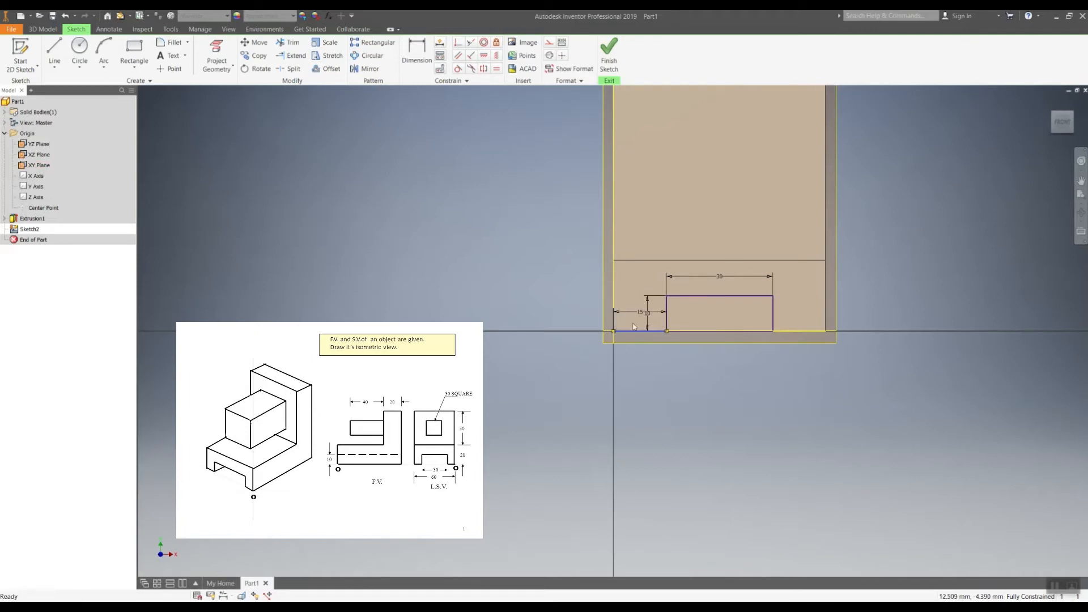
pyautogui.click(658, 363)
pyautogui.moveTo(1067, 124); pyautogui.dragTo(1057, 147)
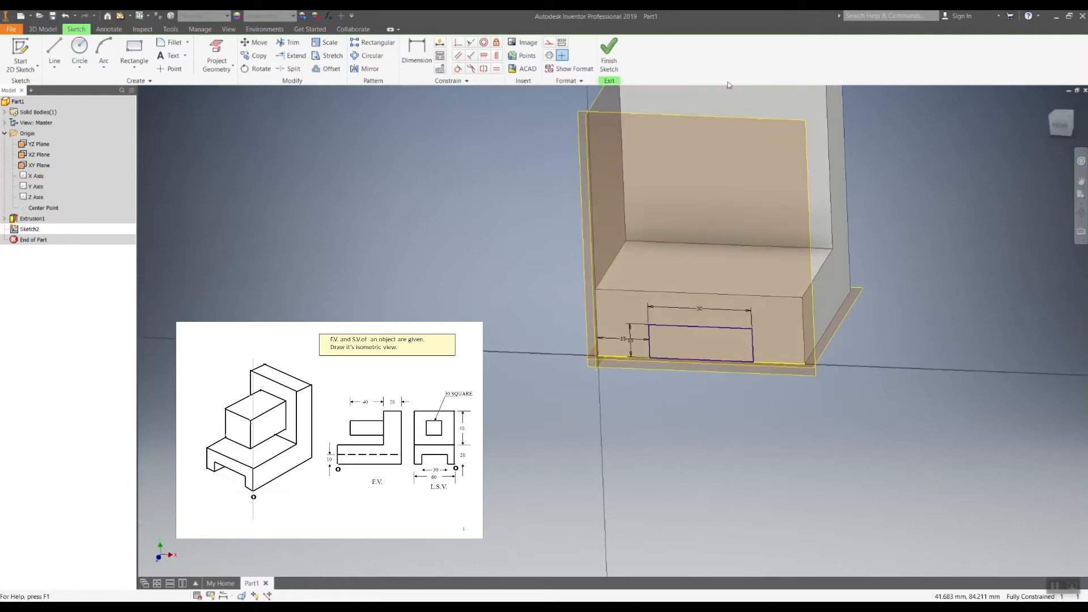
pyautogui.click(609, 54)
pyautogui.moveTo(1066, 117); pyautogui.dragTo(1067, 121)
pyautogui.click(1067, 121)
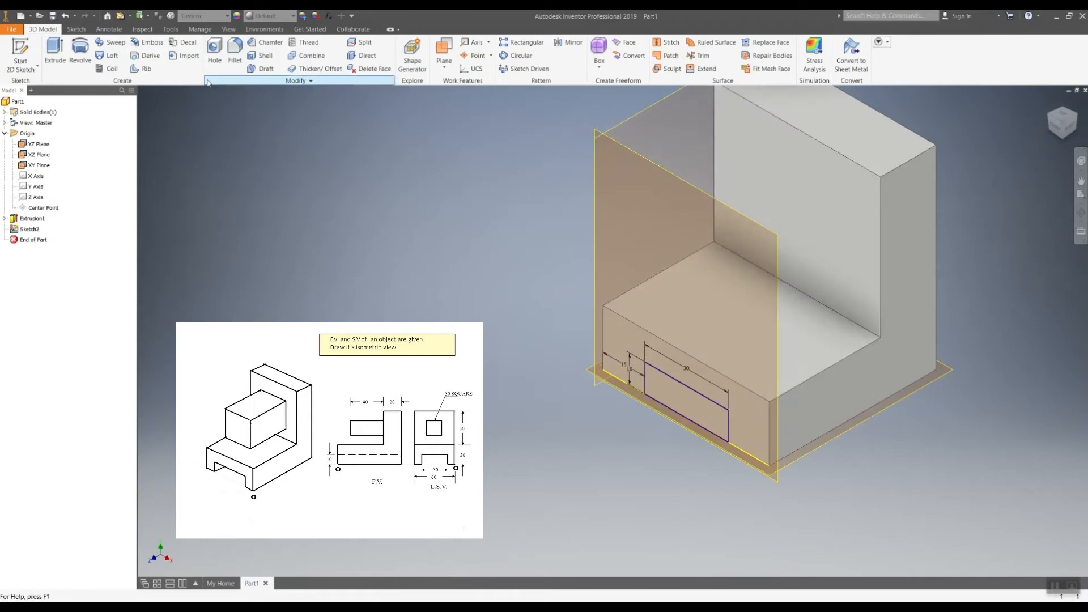
# Extrude the slot rectangle backwards as a cut with the All extent so it passes through the whole base.
pyautogui.click(54, 50)
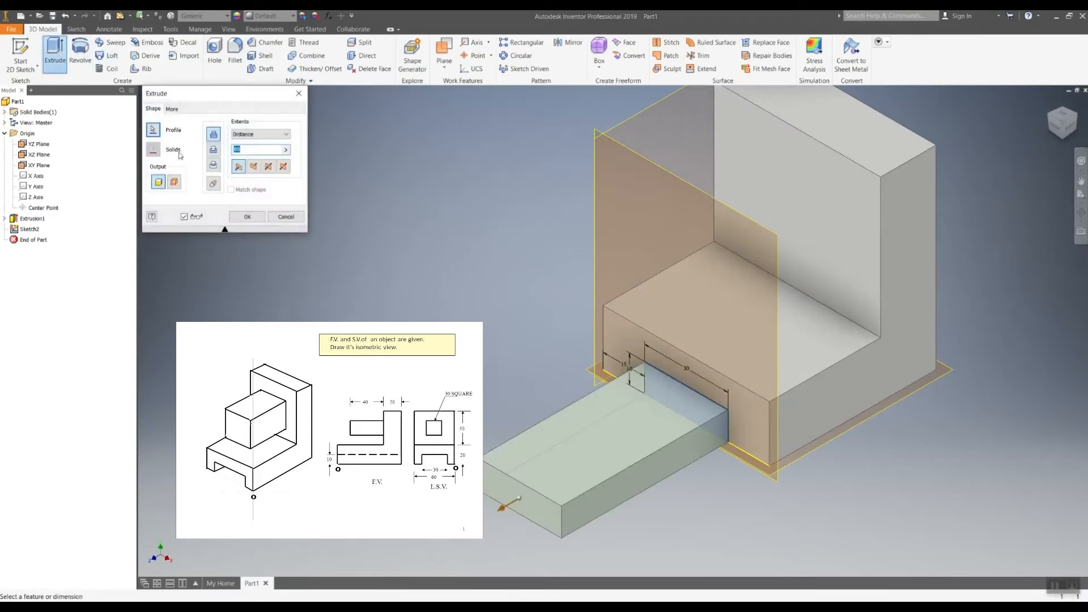
pyautogui.click(253, 168)
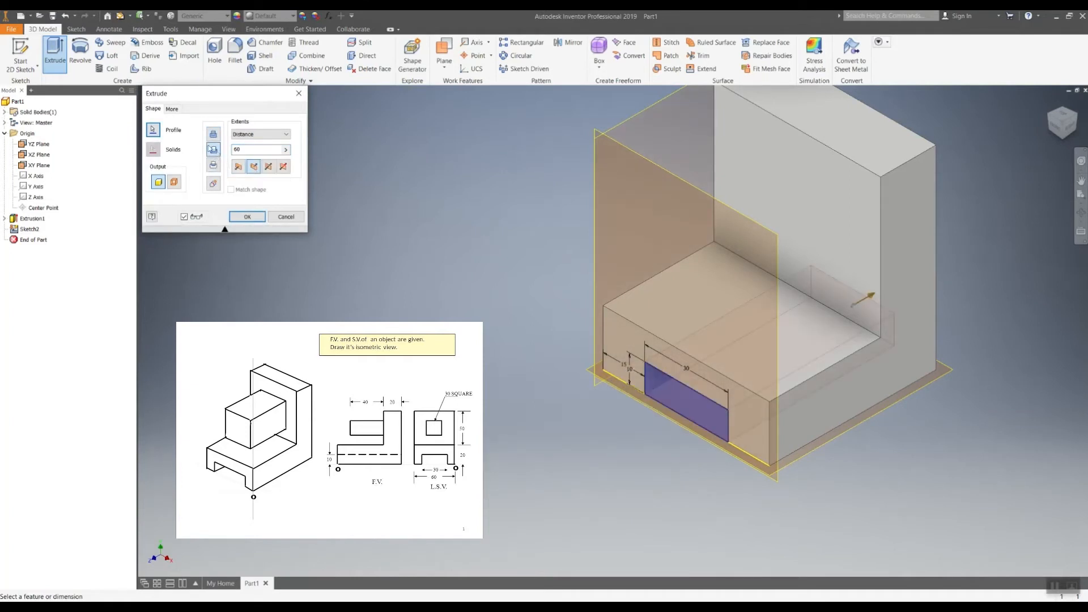
pyautogui.click(286, 138)
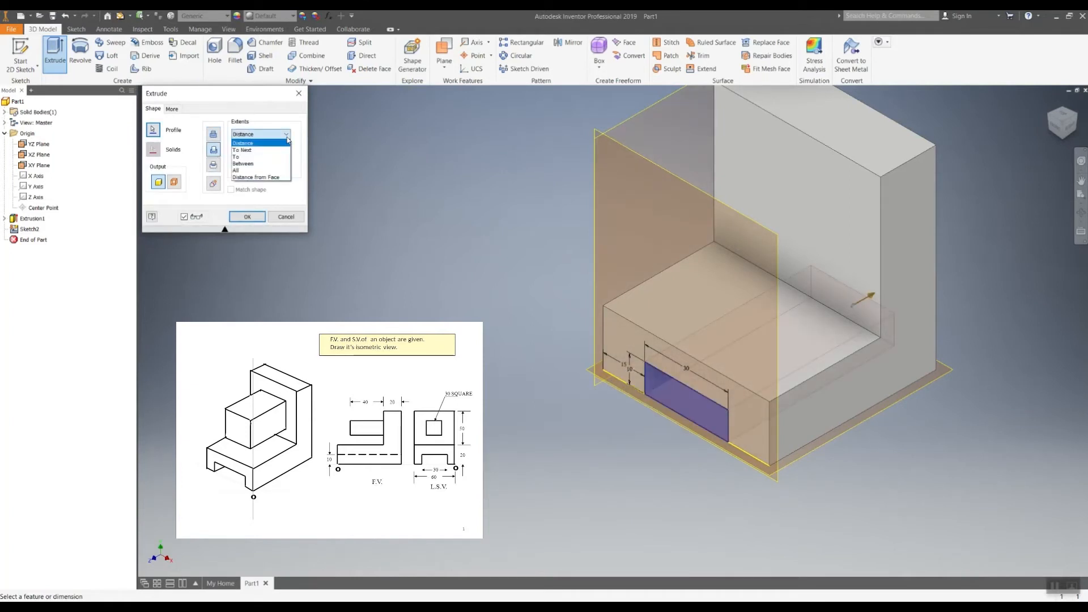
pyautogui.click(263, 176)
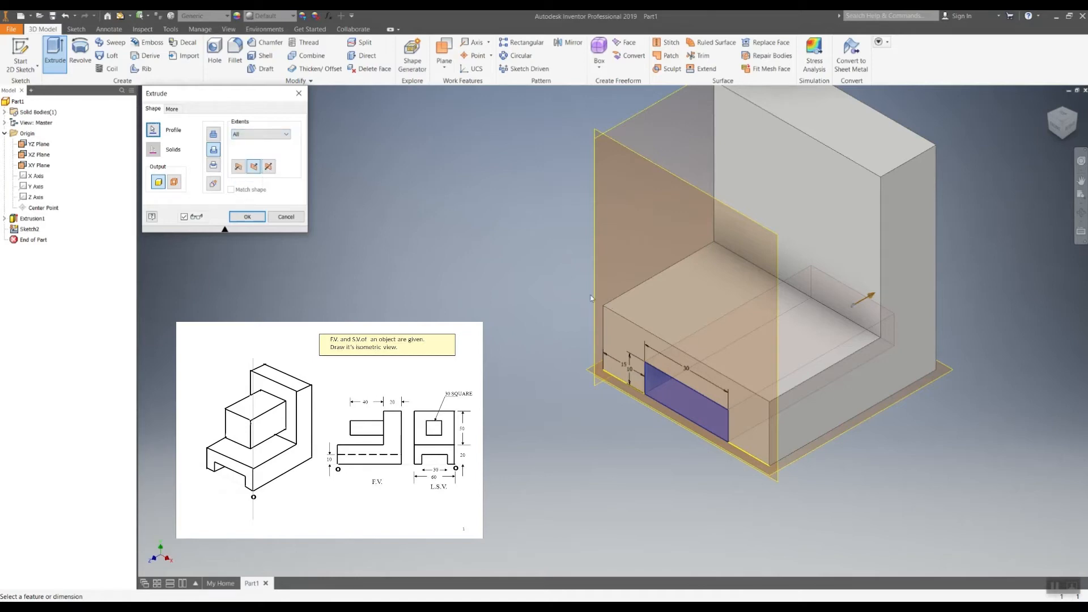
pyautogui.click(256, 216)
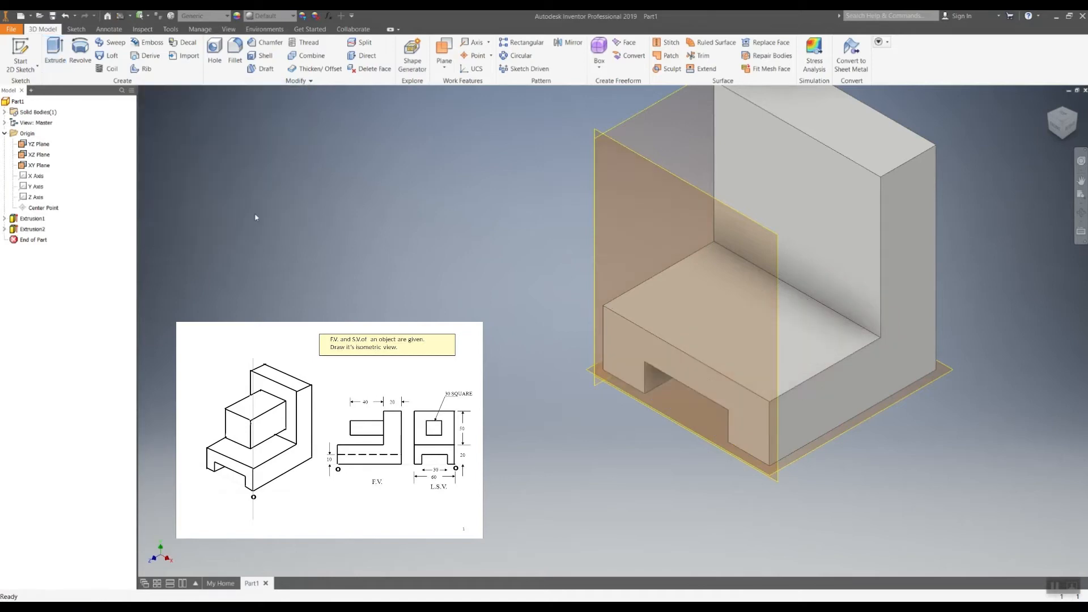
# Start a 2D sketch on the front face of the upright and draw a horizontal line about 35 mm long near its top edge.
pyautogui.moveTo(737, 219); pyautogui.dragTo(734, 275, button='middle')
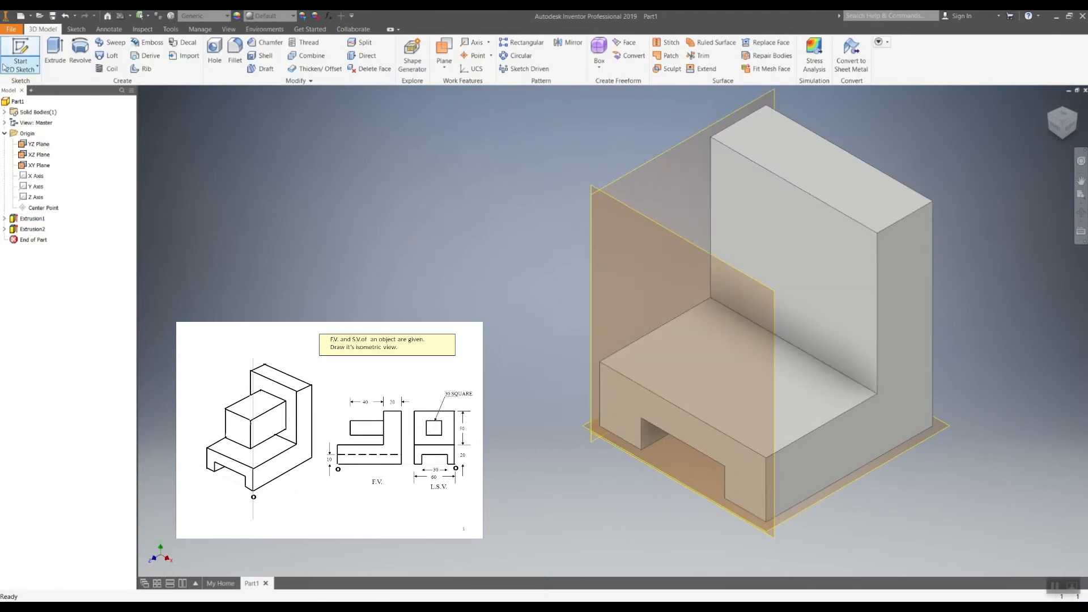
pyautogui.click(22, 52)
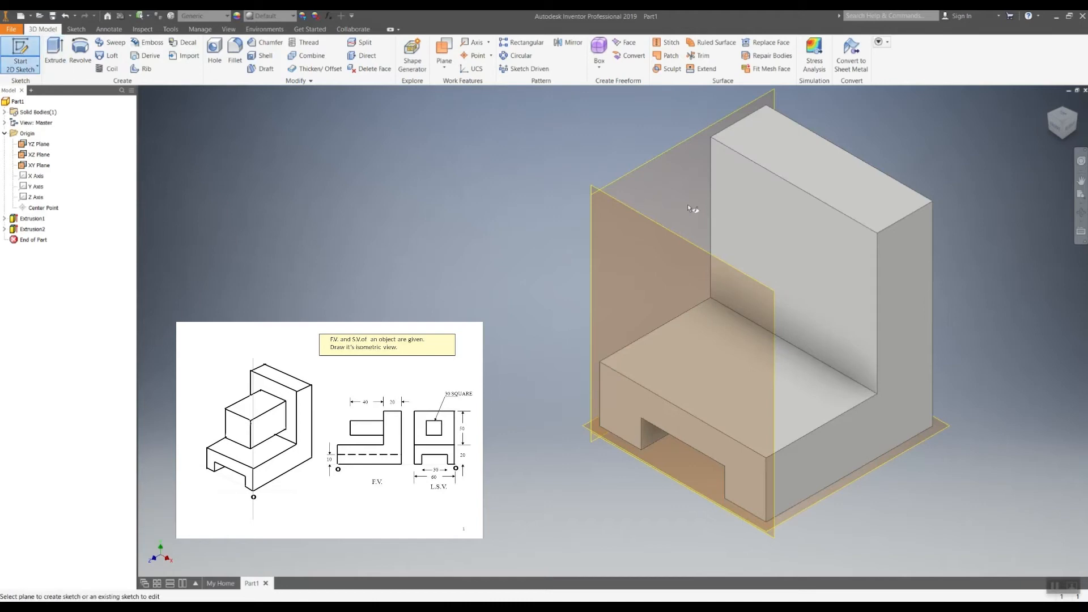
pyautogui.click(774, 242)
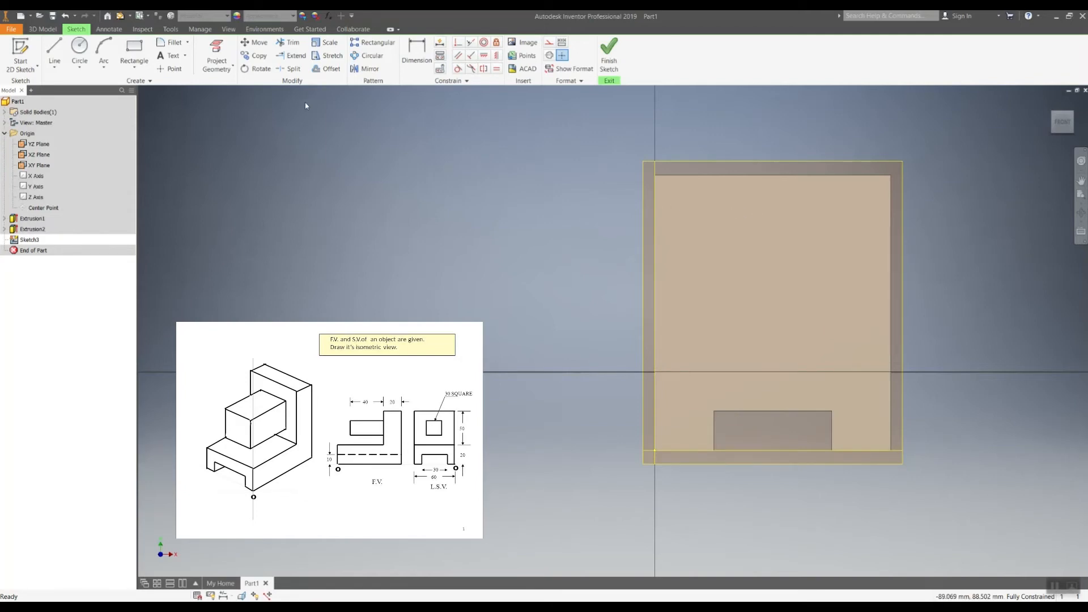
pyautogui.click(55, 54)
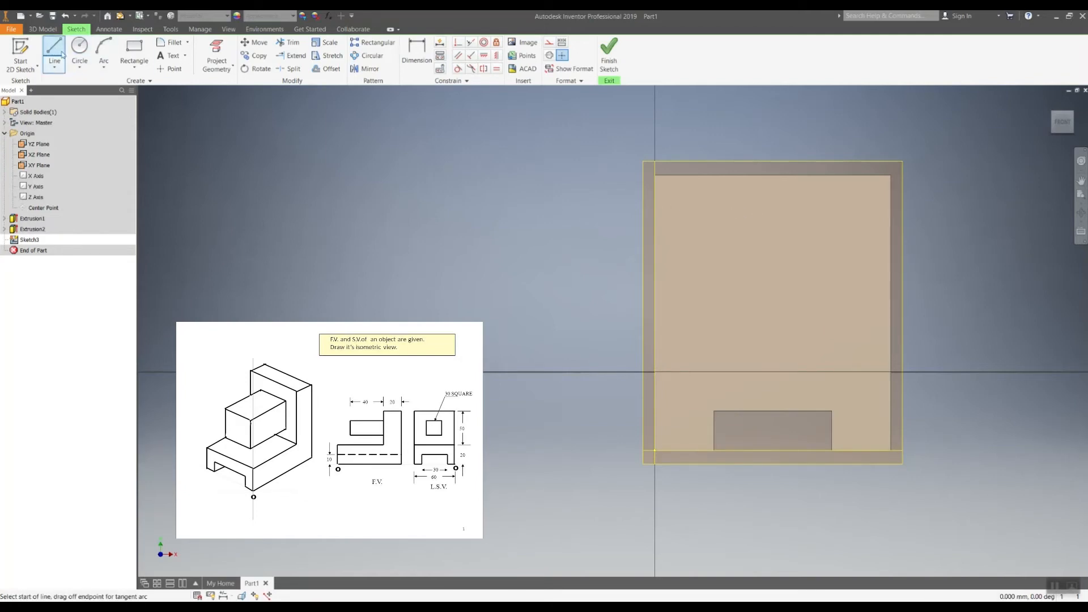
pyautogui.click(688, 205)
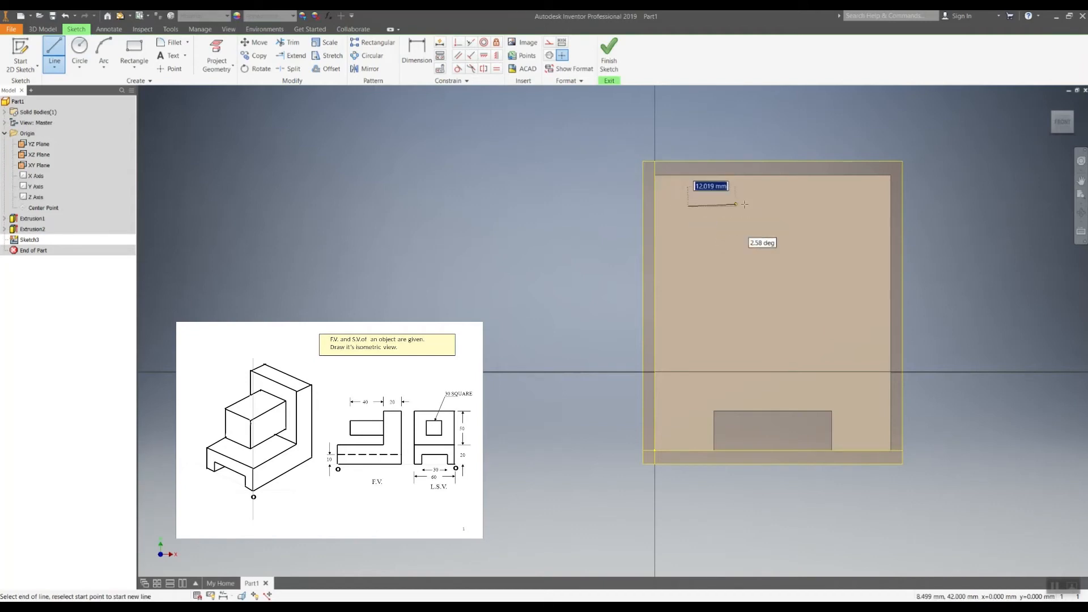
pyautogui.click(826, 205)
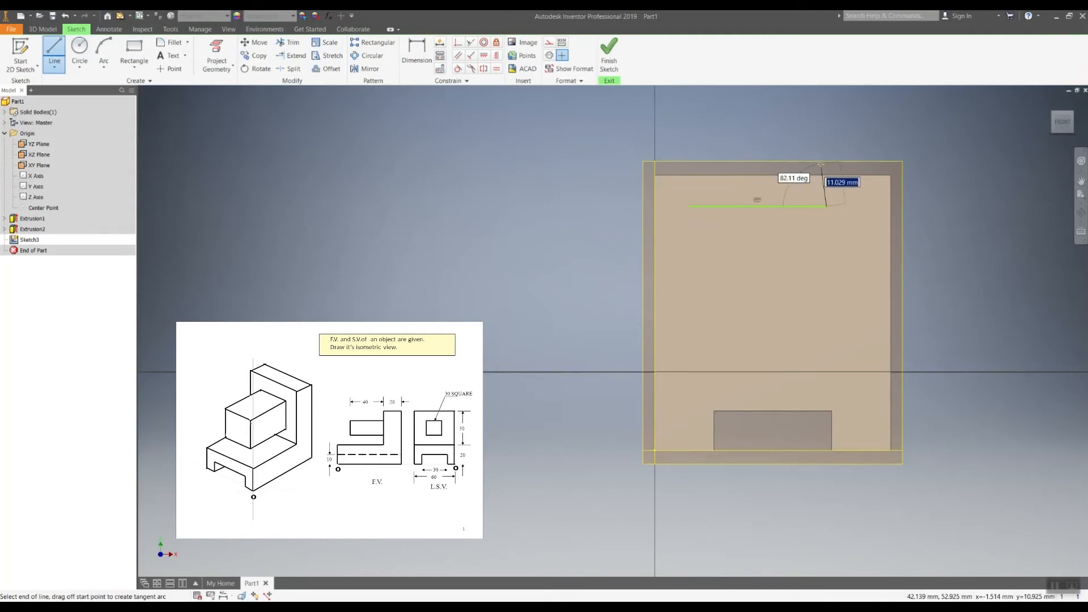
pyautogui.press('Escape')
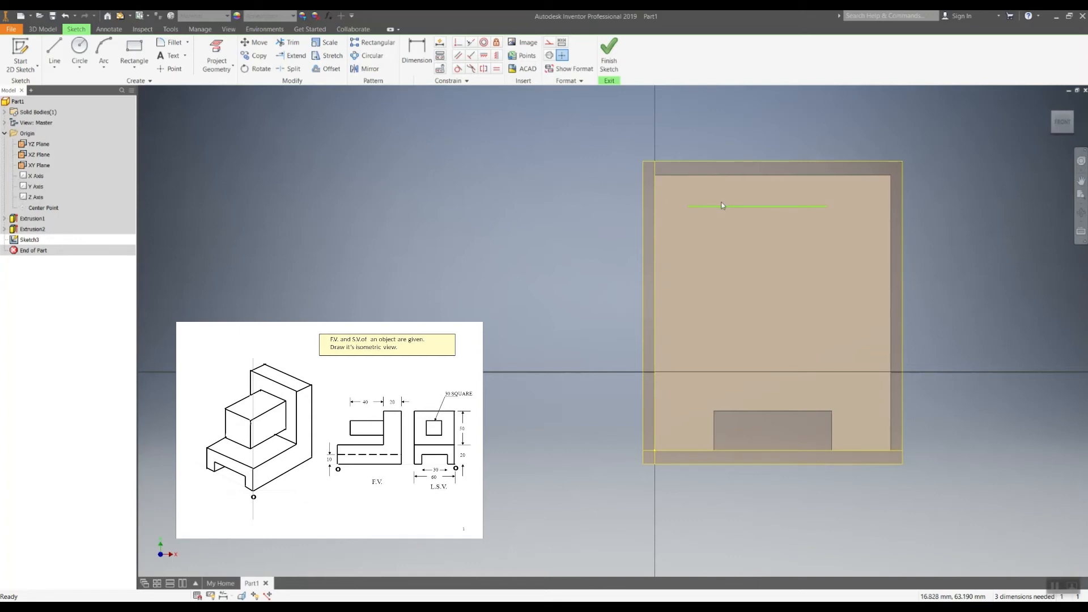
# Dimension the horizontal line on the upright to a length of 30 mm.
pyautogui.press('d')
pyautogui.click(747, 207)
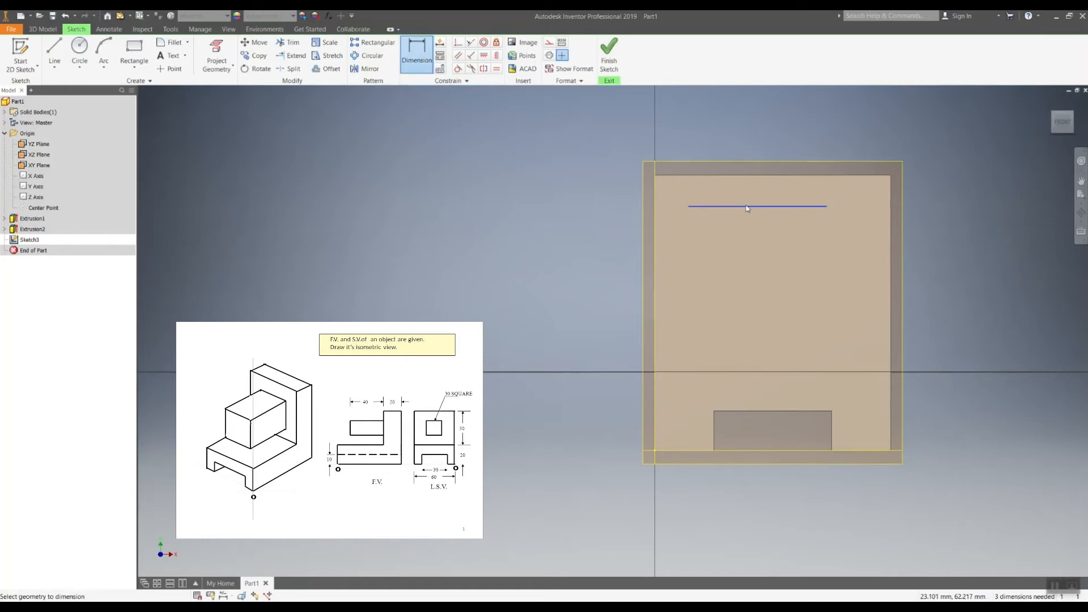
pyautogui.click(750, 185)
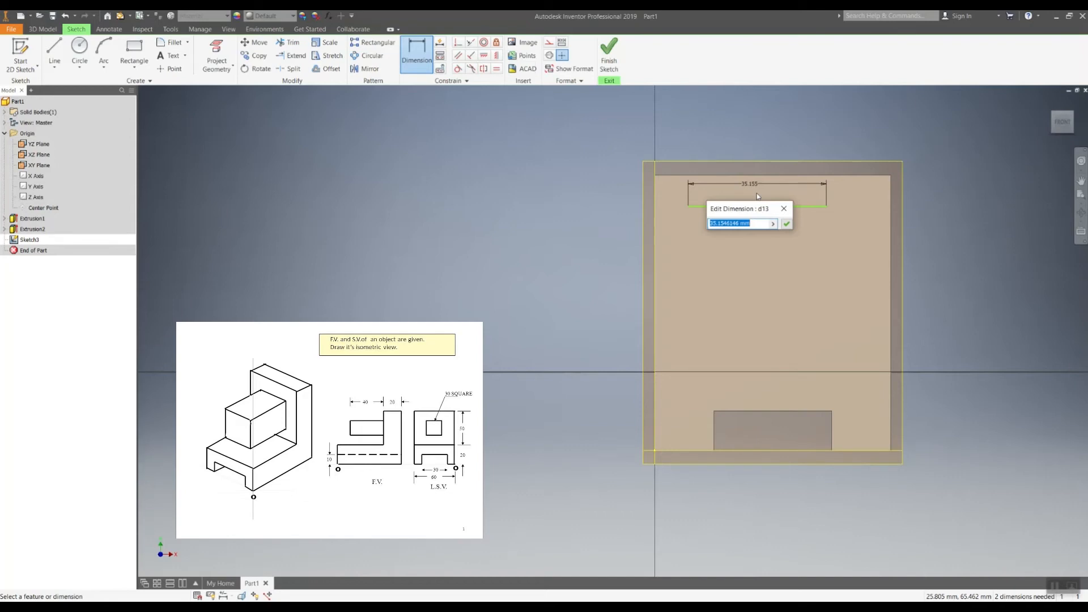
pyautogui.write('3')
pyautogui.press('Return')
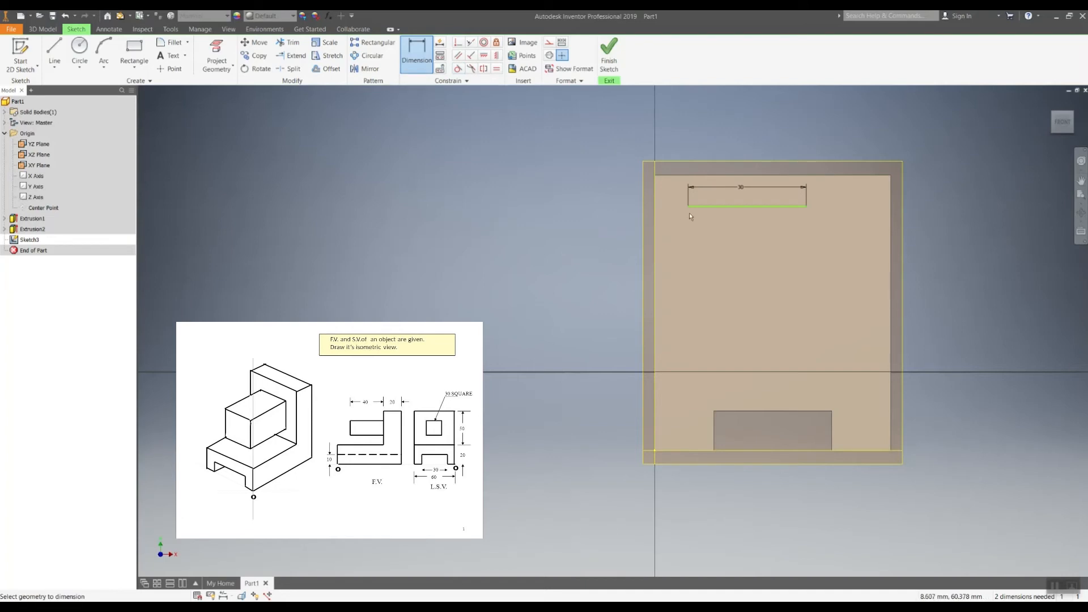
# Dimension the left endpoint of the 30 mm line to lie 15 mm from the upright's left edge.
pyautogui.scroll(3, 690, 208)
pyautogui.scroll(-7, 691, 208)
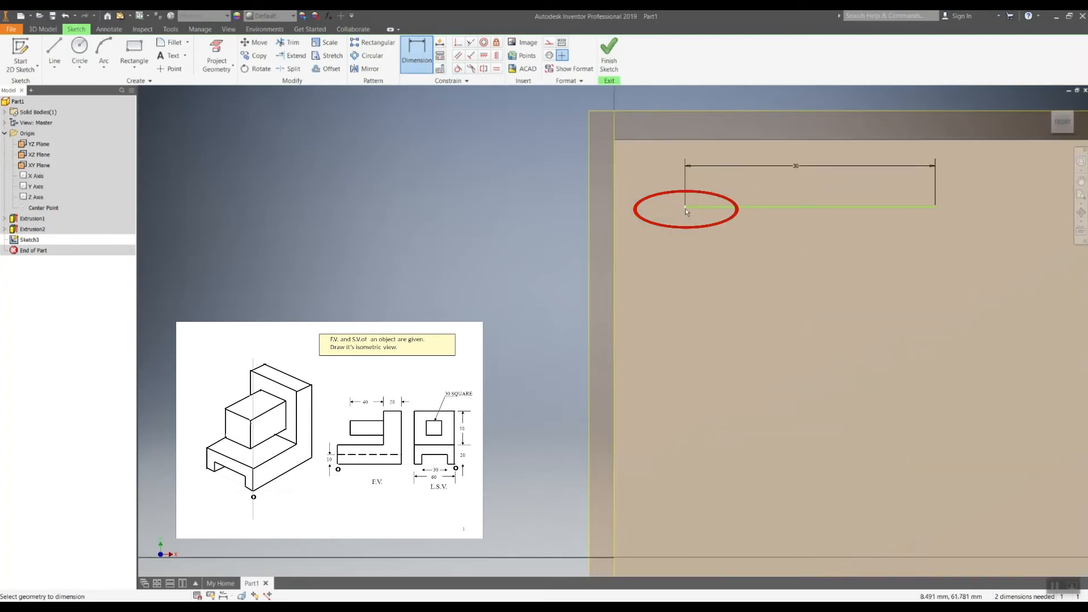
pyautogui.click(685, 207)
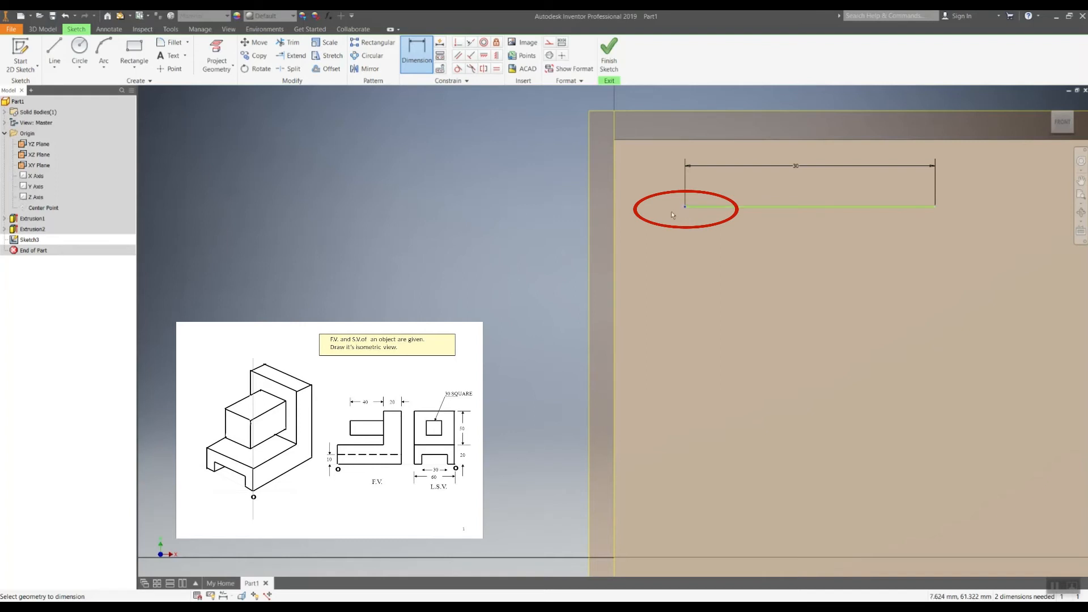
pyautogui.click(615, 195)
pyautogui.moveTo(642, 195); pyautogui.dragTo(650, 262, button='middle')
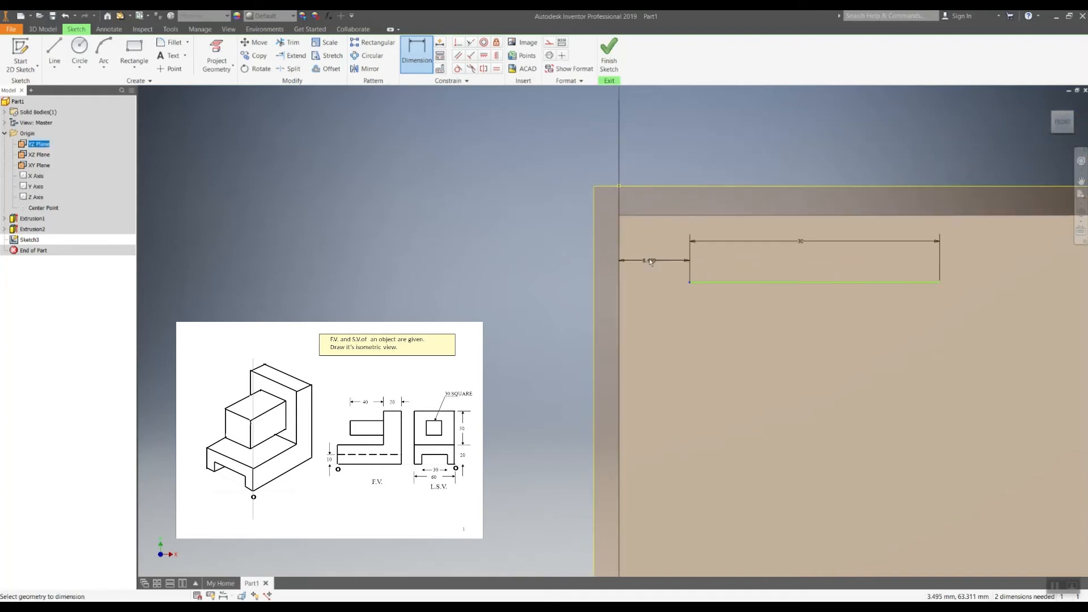
pyautogui.click(657, 149)
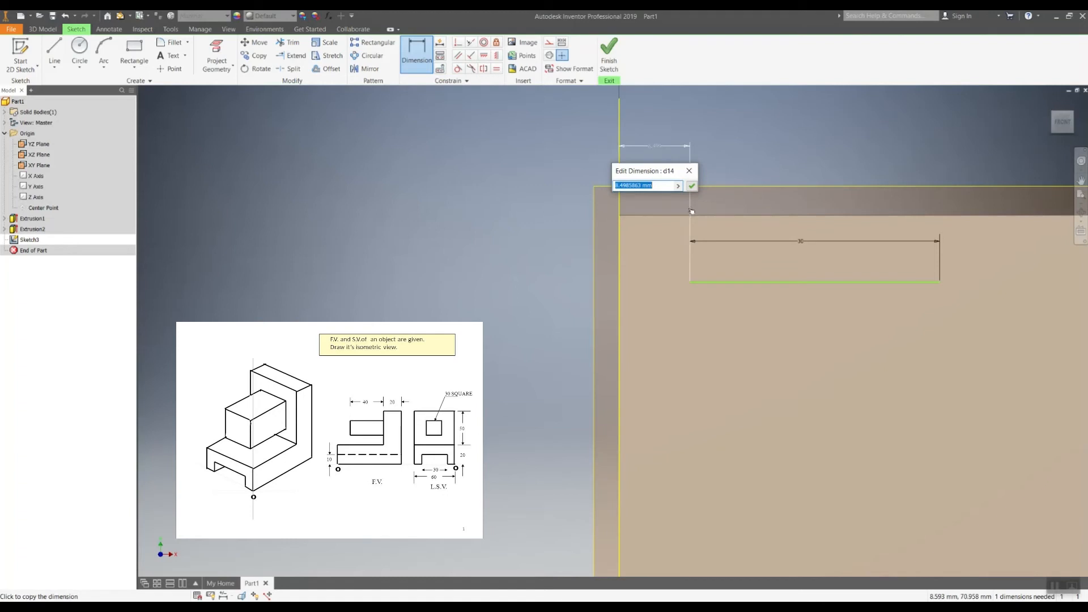
pyautogui.write('15')
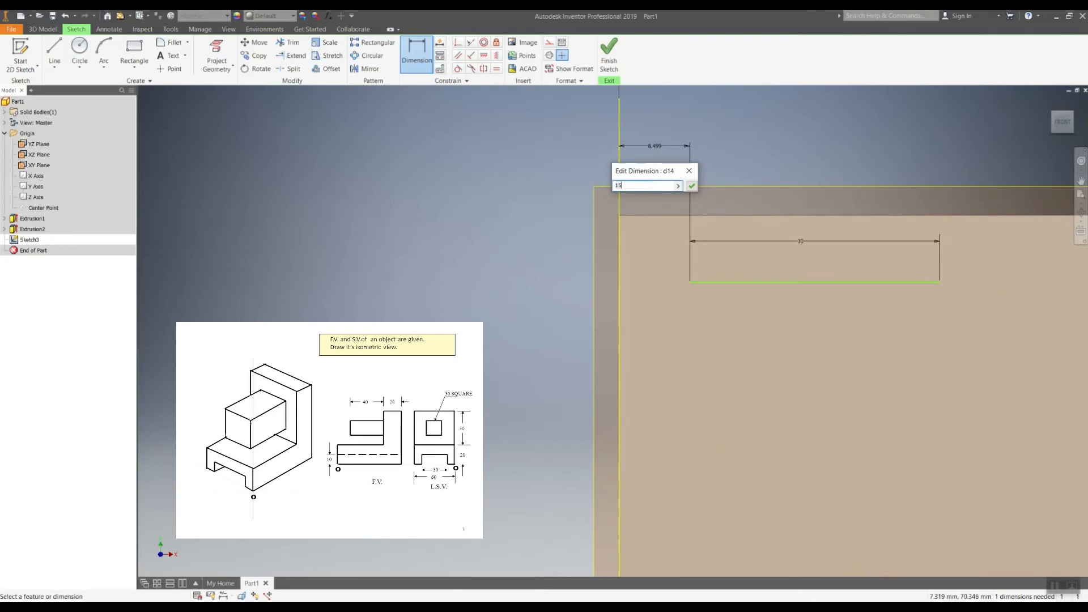
pyautogui.press('Return')
# Complete the square below the 30 mm line with a 30 mm vertical side, a 30 mm bottom side and a closing line.
pyautogui.scroll(-3, 693, 215)
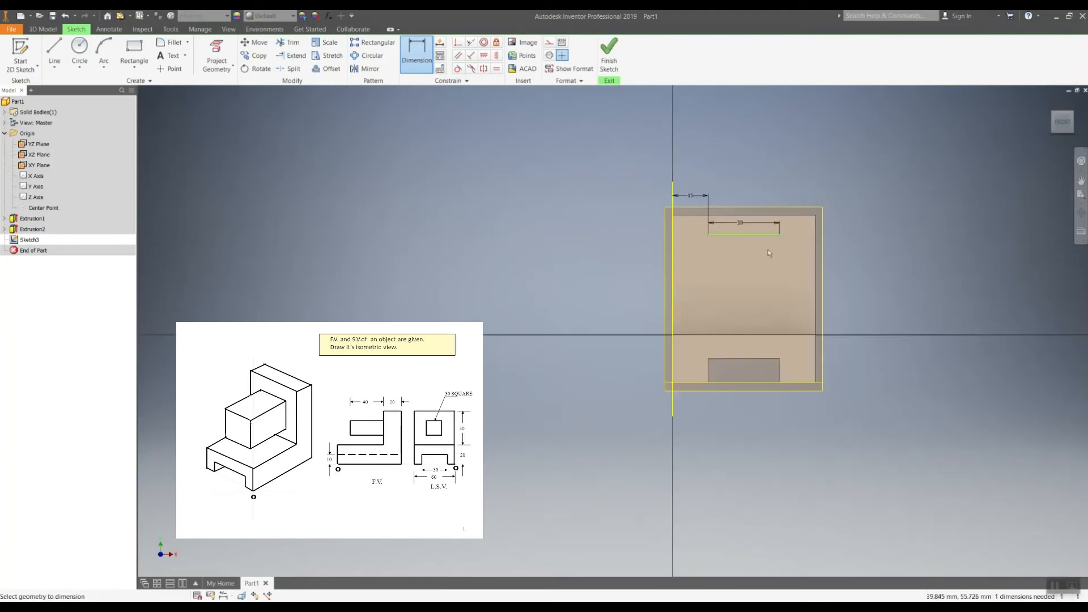
pyautogui.scroll(2, 784, 240)
pyautogui.moveTo(793, 234); pyautogui.dragTo(879, 191, button='middle')
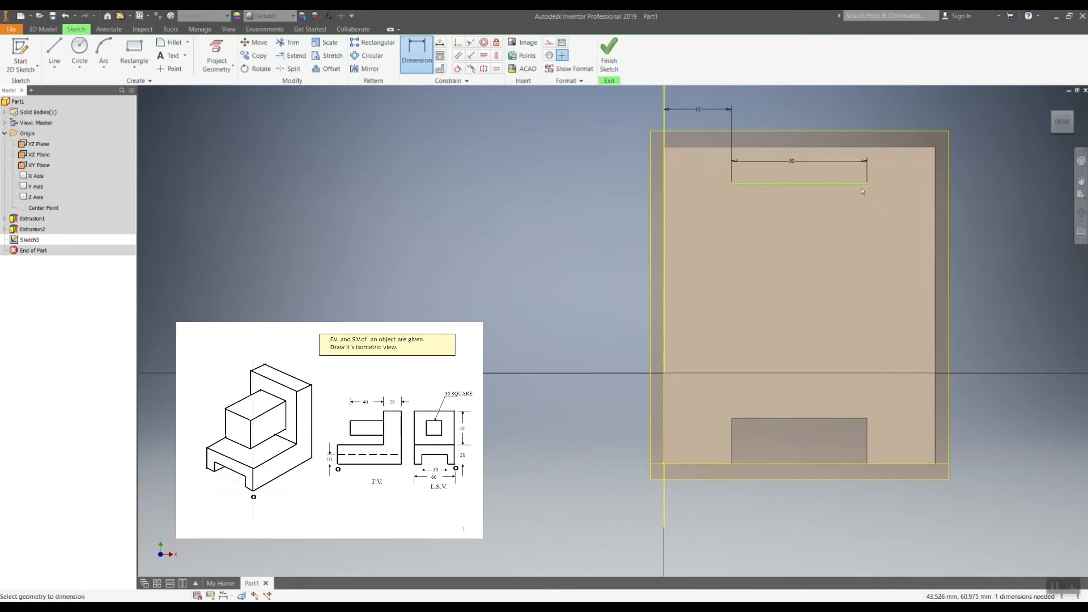
pyautogui.click(55, 67)
pyautogui.click(70, 85)
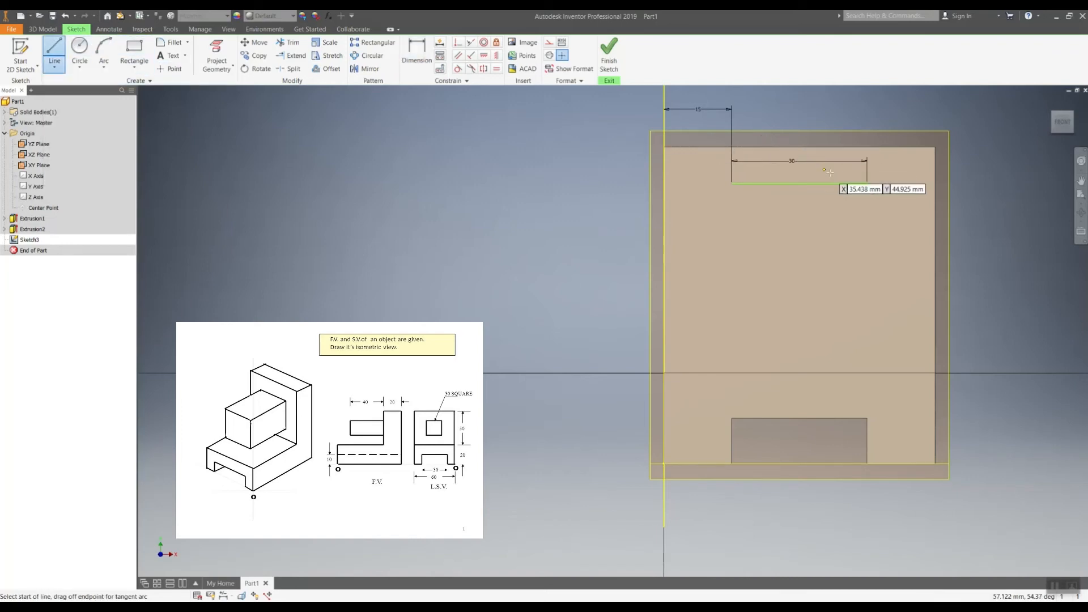
pyautogui.click(867, 183)
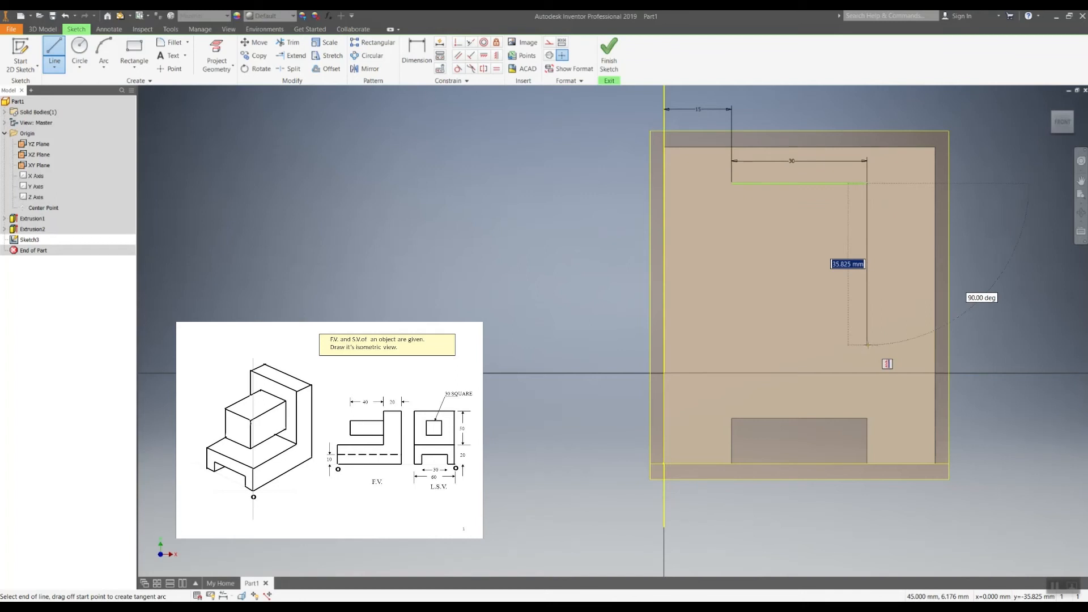
pyautogui.write('30')
pyautogui.press('Return')
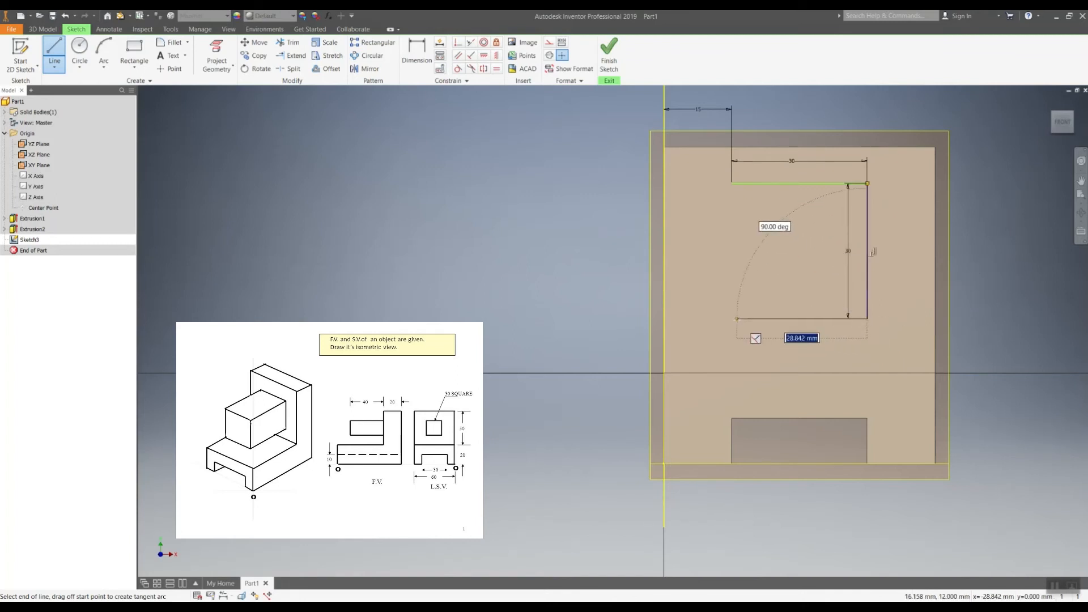
pyautogui.write('30')
pyautogui.press('Return')
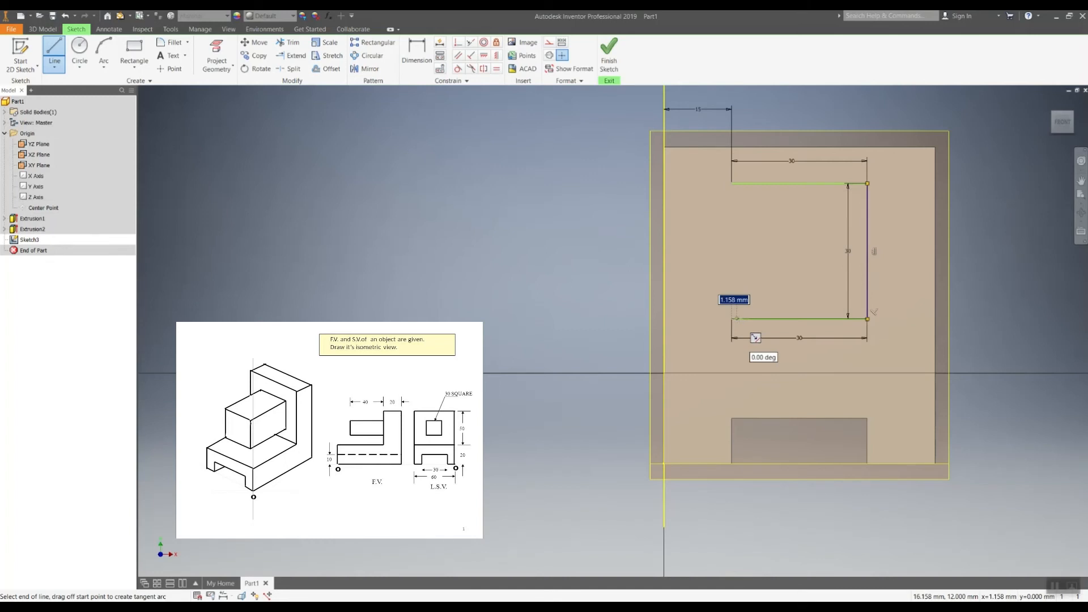
pyautogui.click(732, 184)
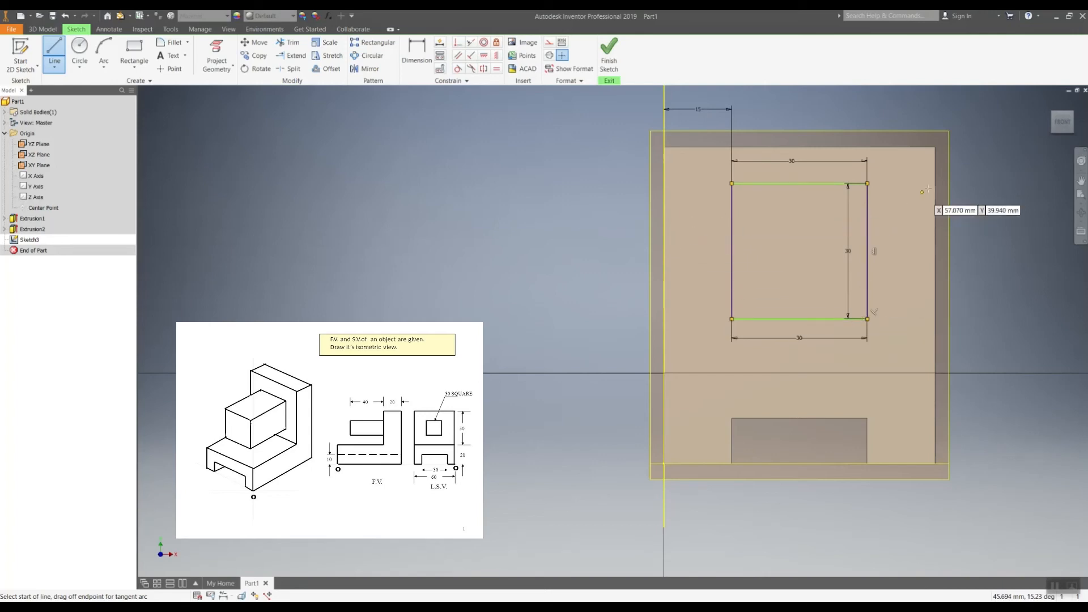
# Finish the sketch and extrude the square 40 mm outward from the upright as a joined block.
pyautogui.click(609, 54)
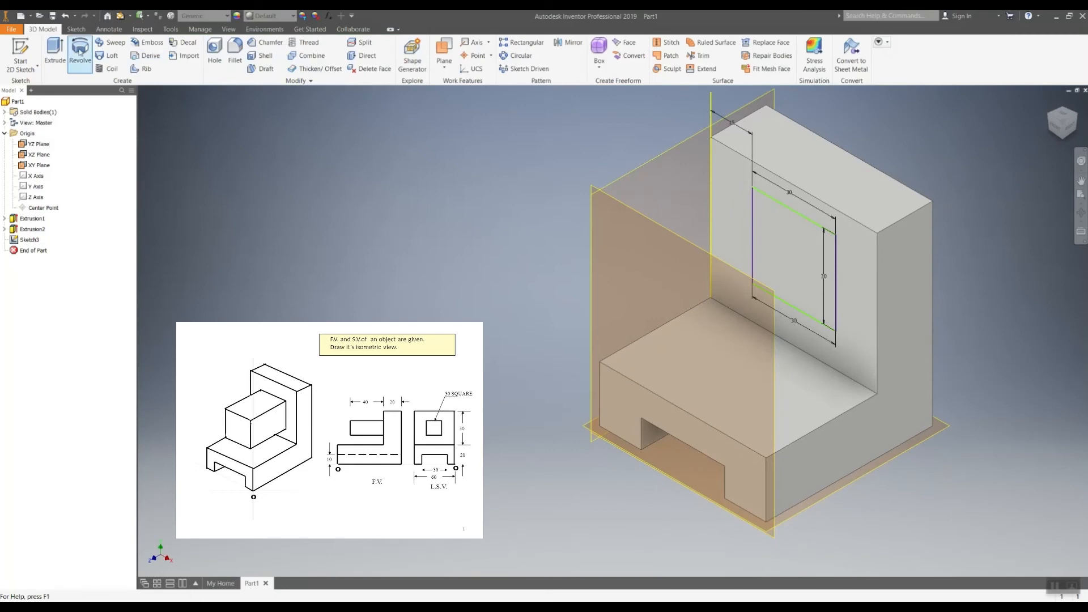
pyautogui.click(52, 50)
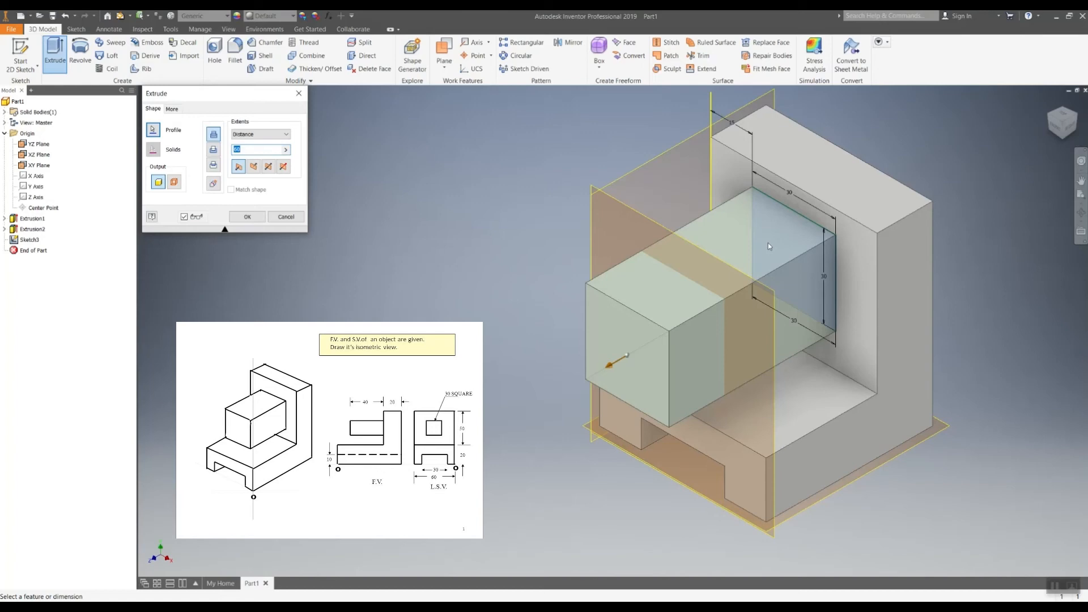
pyautogui.click(247, 216)
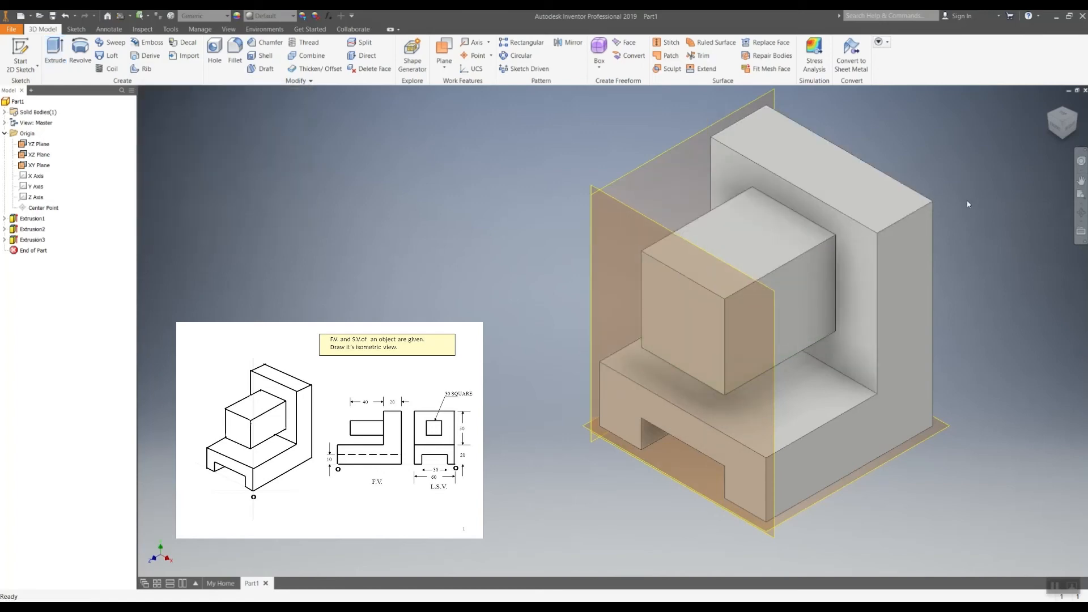
# Examine the finished bracket from the front, checking the square block and slot against the given side view.
pyautogui.click(1061, 128)
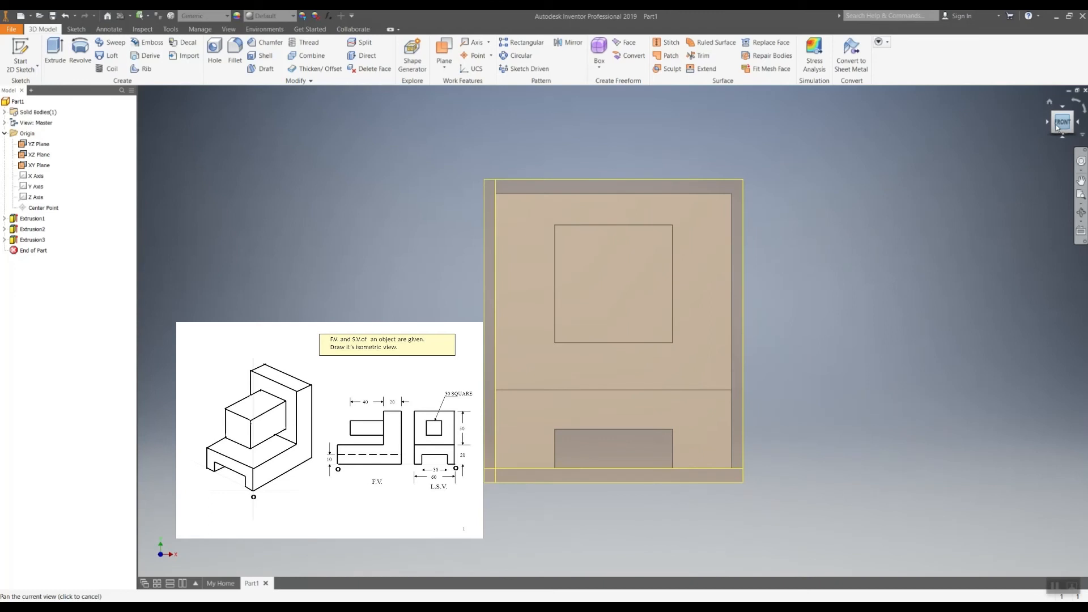
pyautogui.moveTo(643, 329); pyautogui.dragTo(776, 309, button='middle')
pyautogui.scroll(4, 776, 308)
pyautogui.scroll(-5, 776, 308)
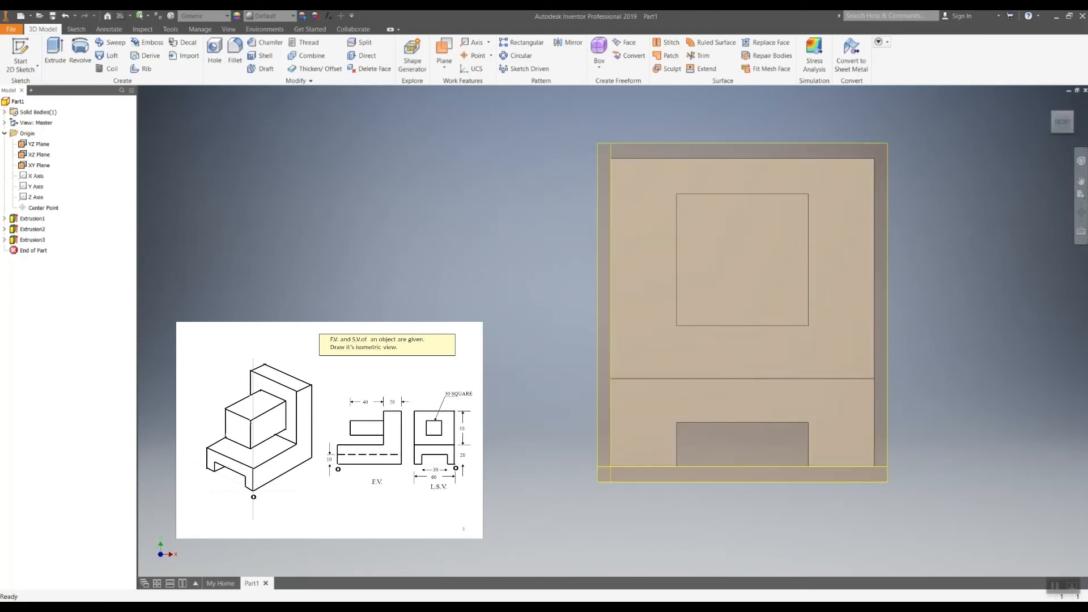
# Orient the bracket to its L-shaped profile with the upright on the right and set this view as Front.
pyautogui.moveTo(1064, 129); pyautogui.dragTo(1075, 126)
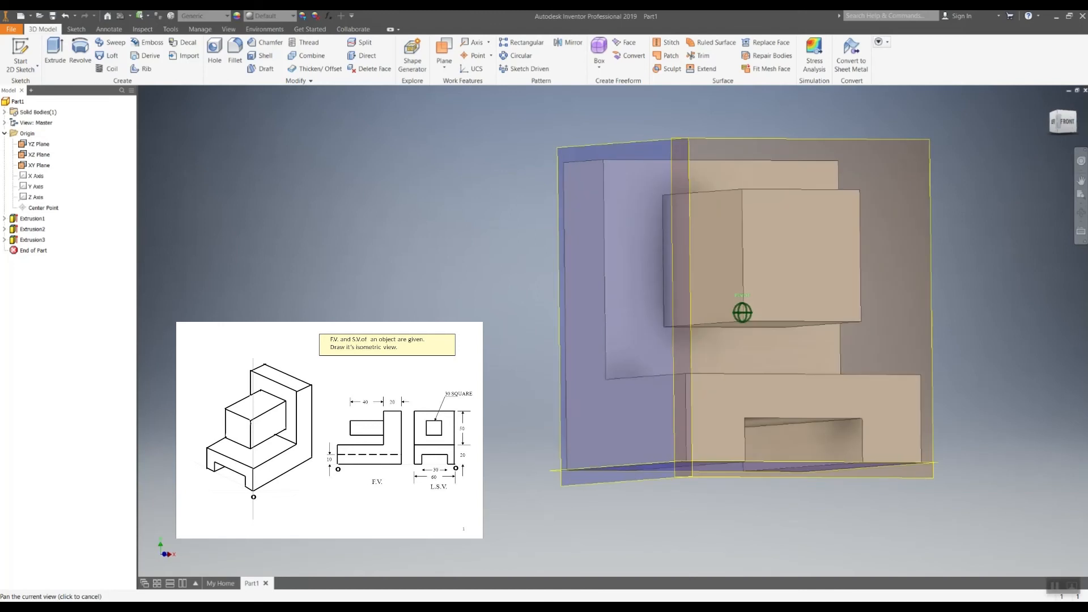
pyautogui.click(1053, 127)
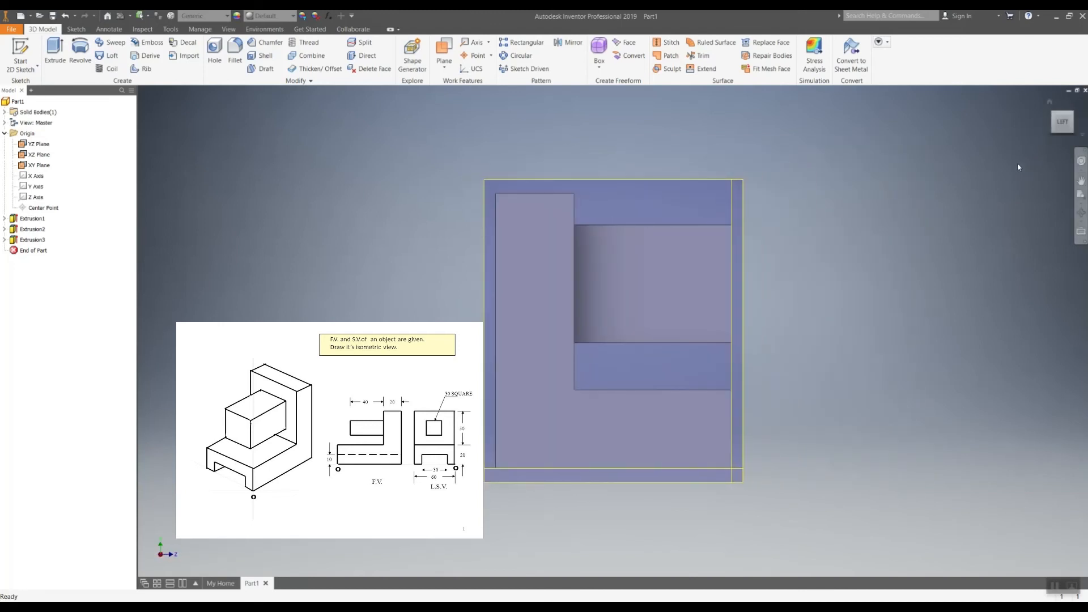
pyautogui.click(1072, 122)
pyautogui.click(1070, 122)
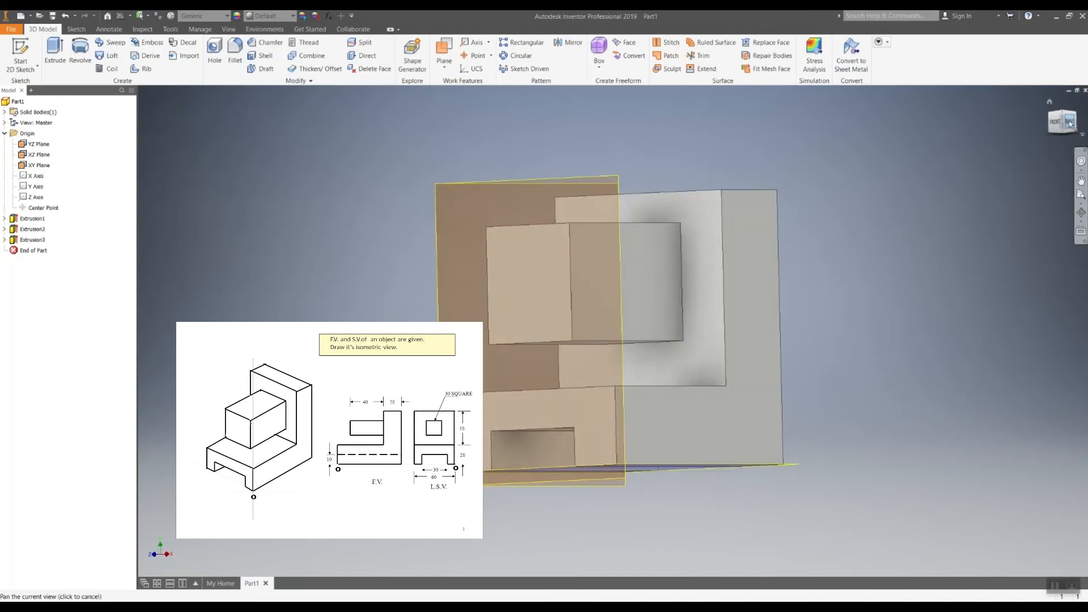
pyautogui.click(1070, 123)
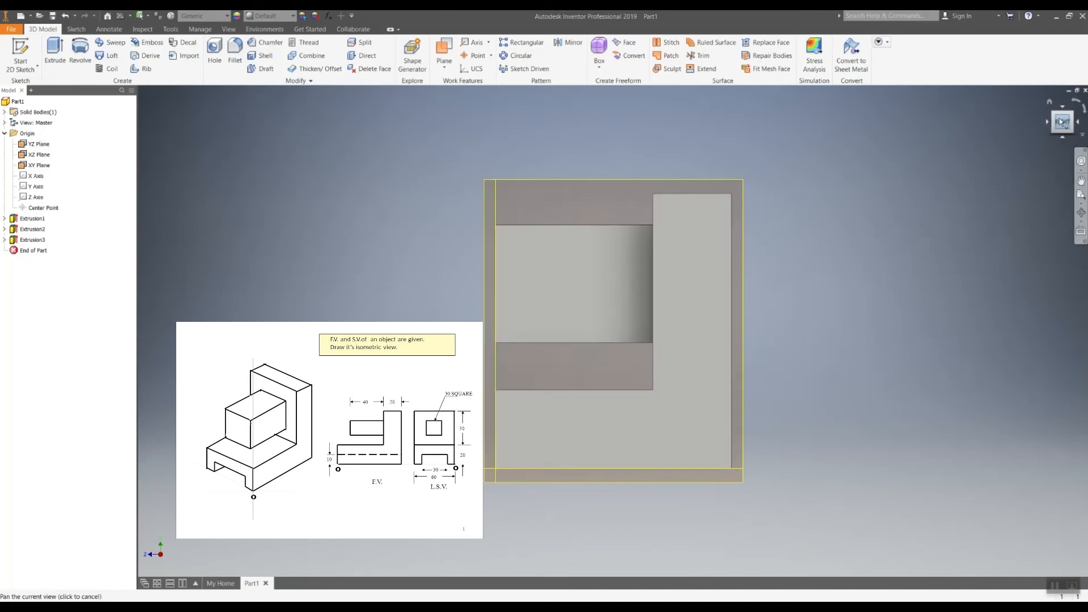
pyautogui.rightClick(1063, 122)
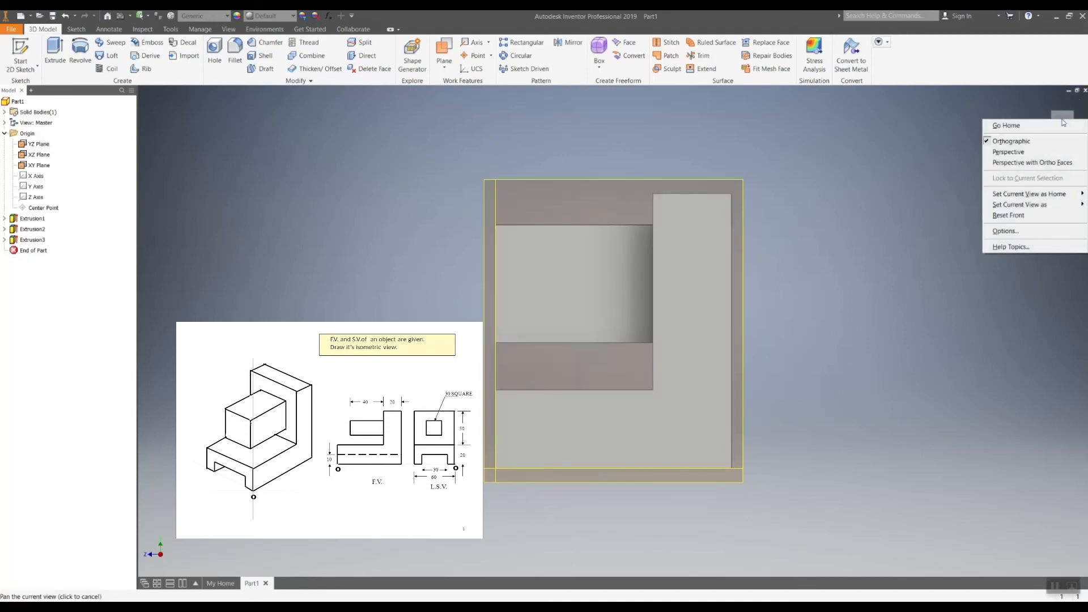
pyautogui.moveTo(1041, 208)
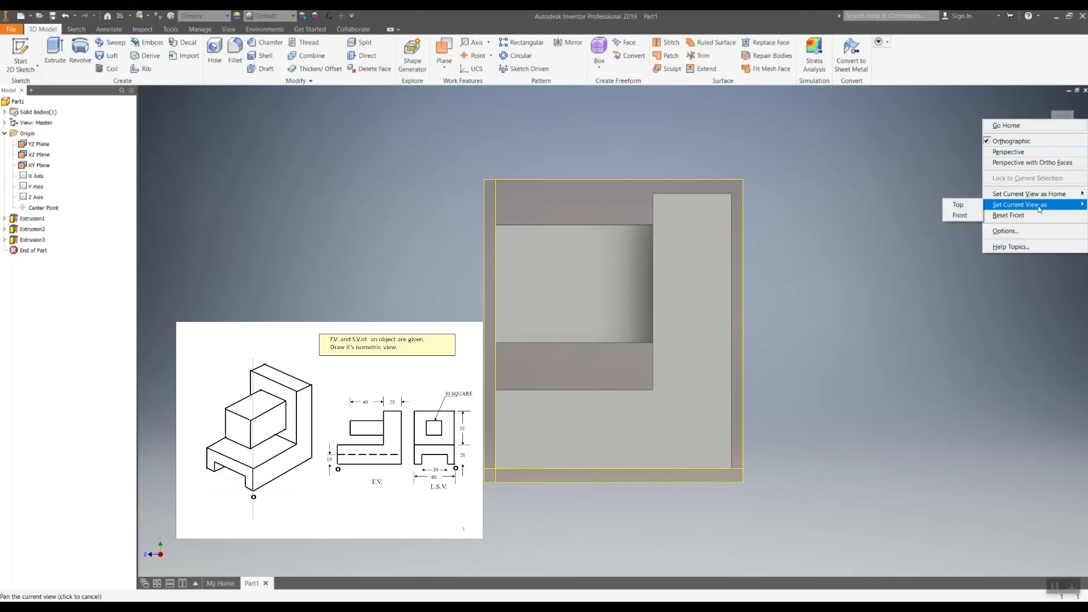
pyautogui.click(961, 215)
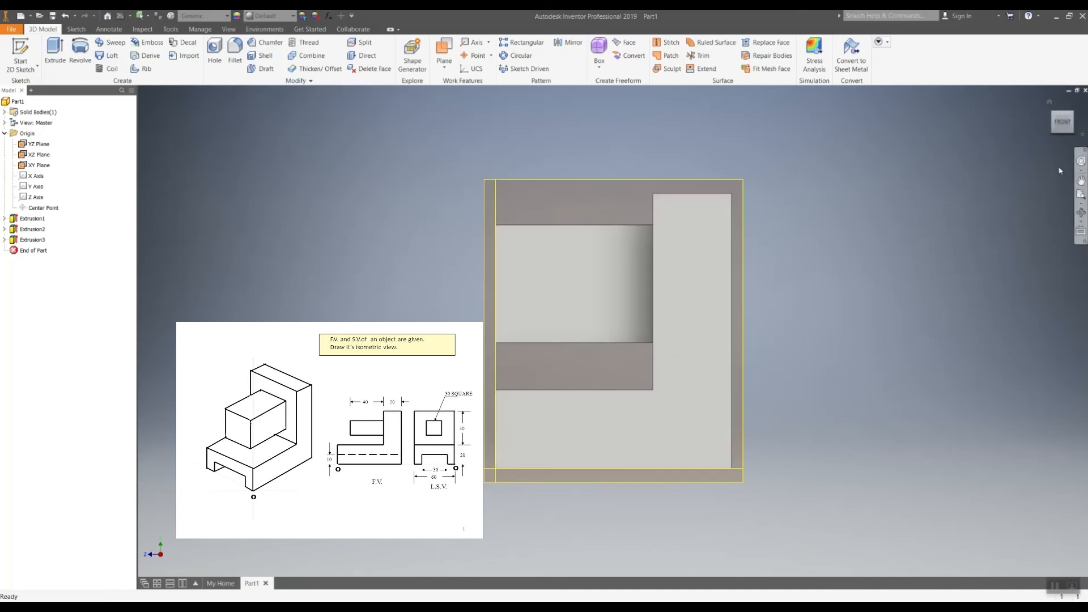
# Examine the bracket from the redefined right, front and left sides, comparing the square block and slot with the given side view.
pyautogui.click(1083, 125)
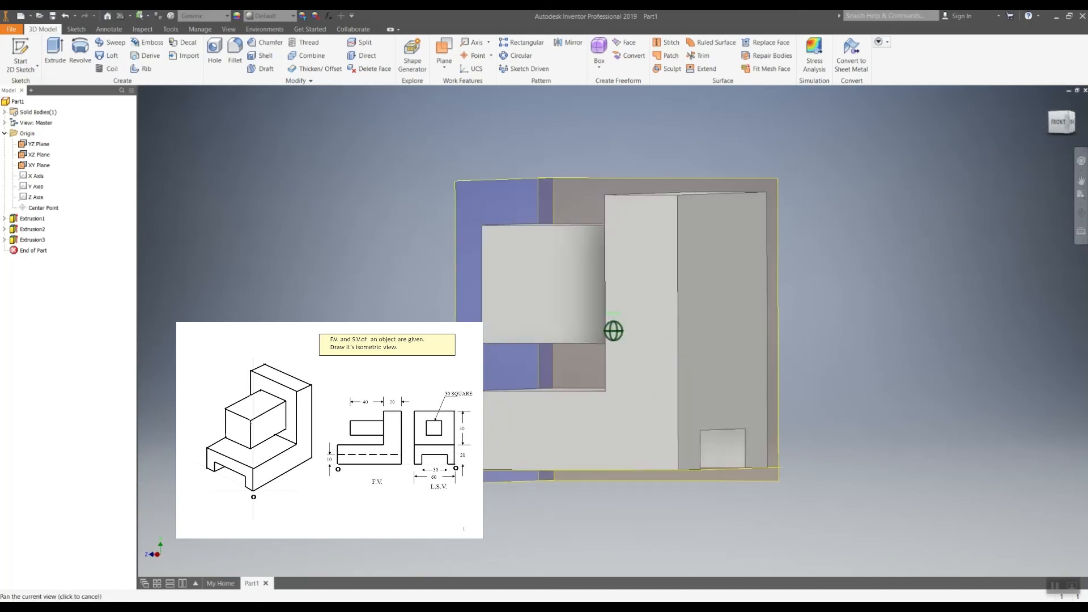
pyautogui.click(1070, 124)
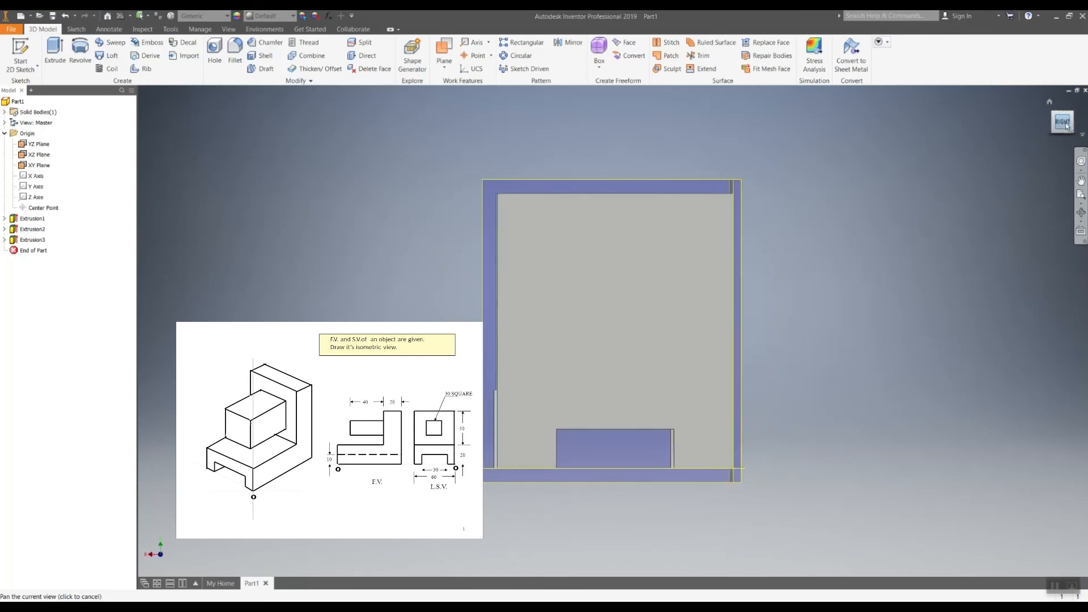
pyautogui.click(1042, 124)
pyautogui.click(1056, 127)
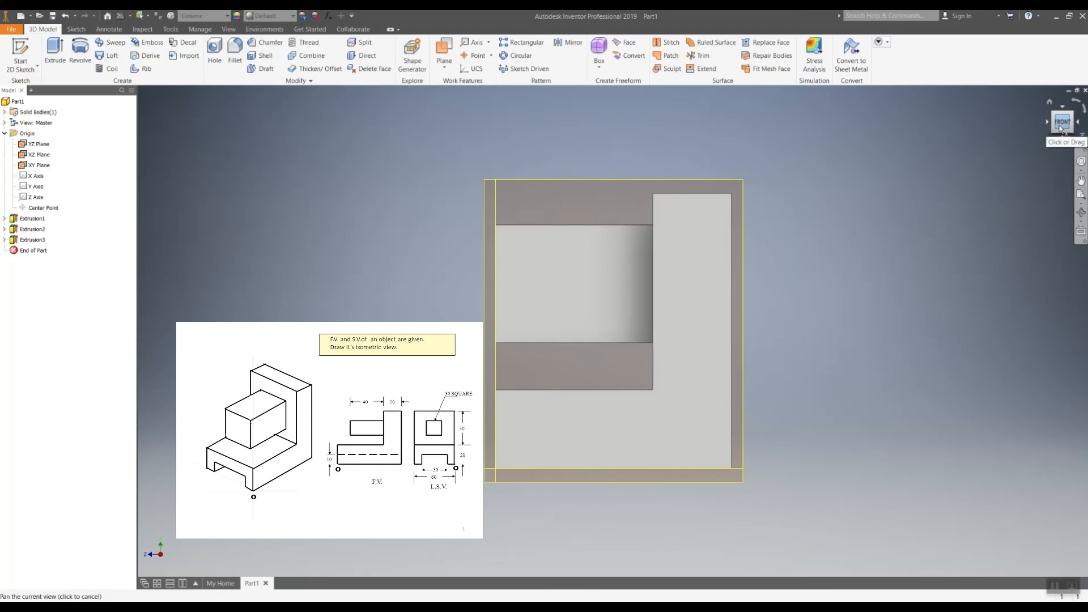
pyautogui.moveTo(1062, 129); pyautogui.dragTo(1082, 141)
pyautogui.click(1056, 129)
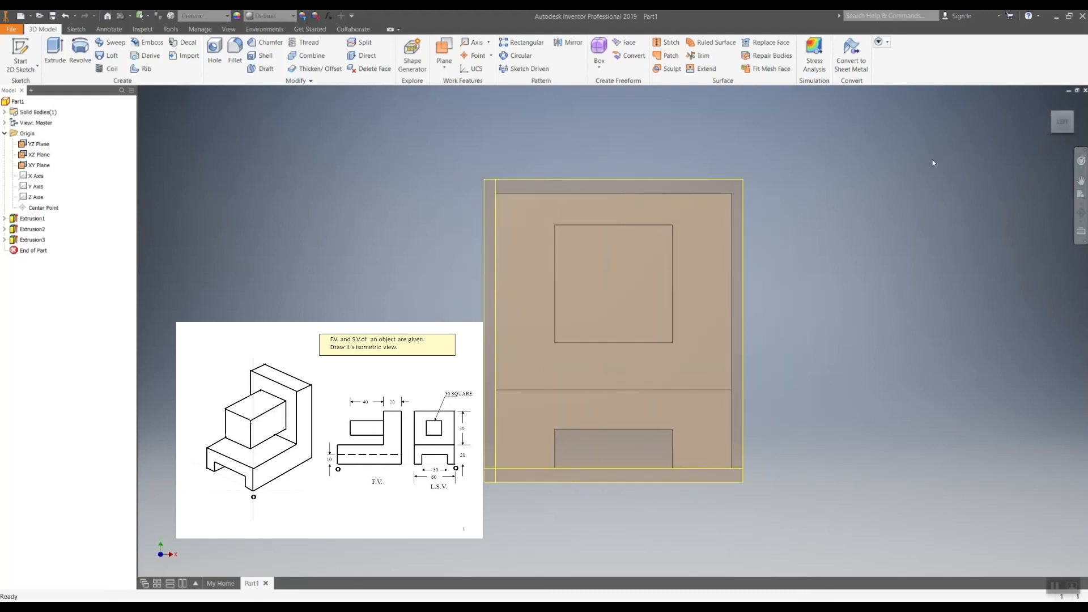
pyautogui.rightClick(1064, 124)
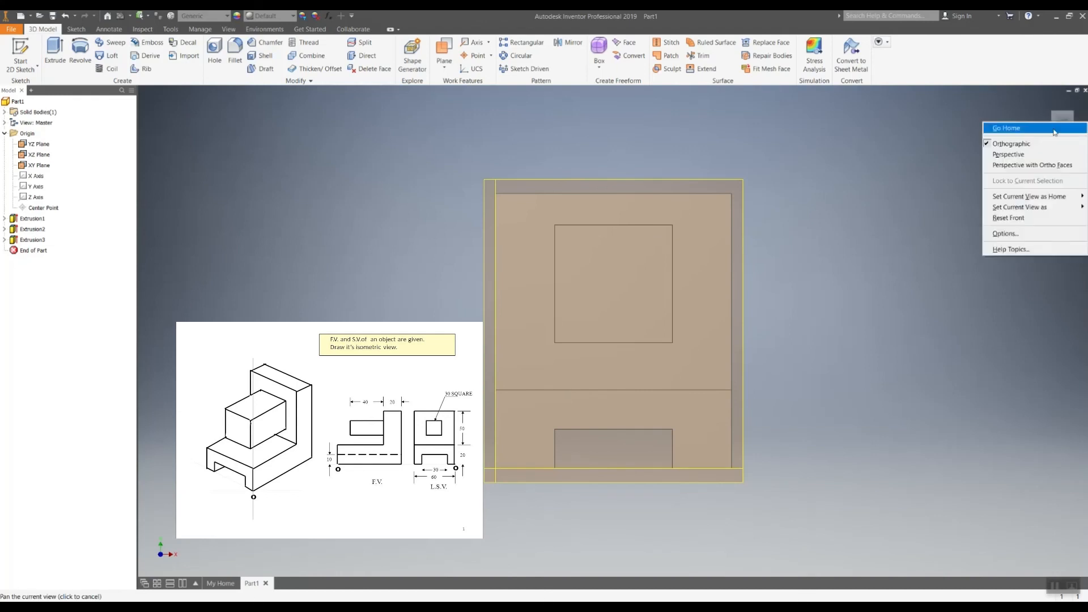
pyautogui.moveTo(1037, 208)
pyautogui.click(928, 189)
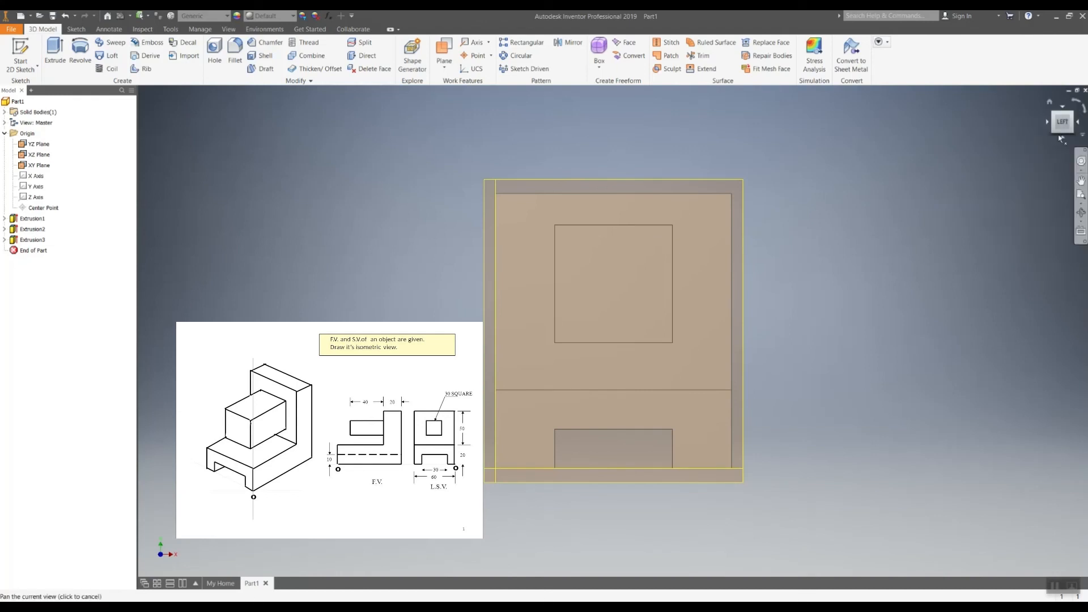
# Set the L-profile view as Front again and show the bracket in the isometric orientation of the reference drawing.
pyautogui.moveTo(1067, 125); pyautogui.dragTo(1042, 125)
pyautogui.click(1071, 126)
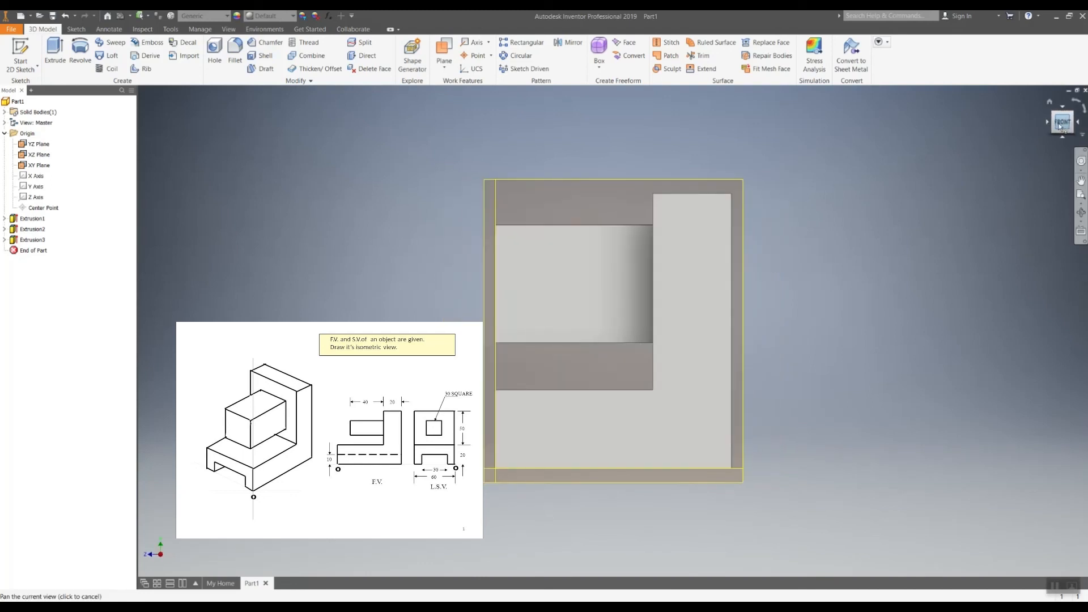
pyautogui.rightClick(1063, 124)
pyautogui.moveTo(1014, 206)
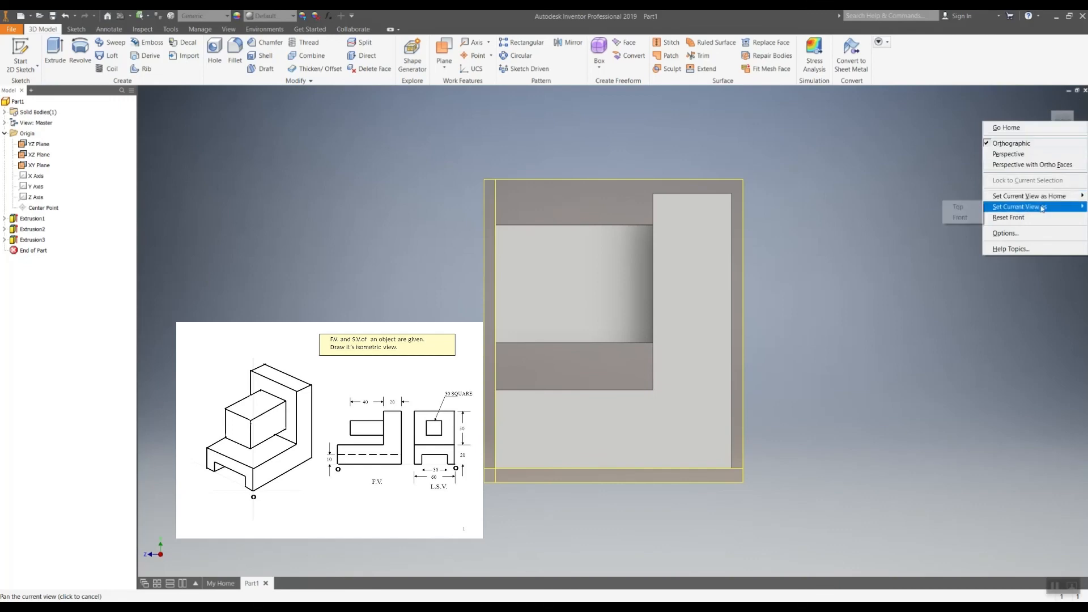
pyautogui.click(958, 218)
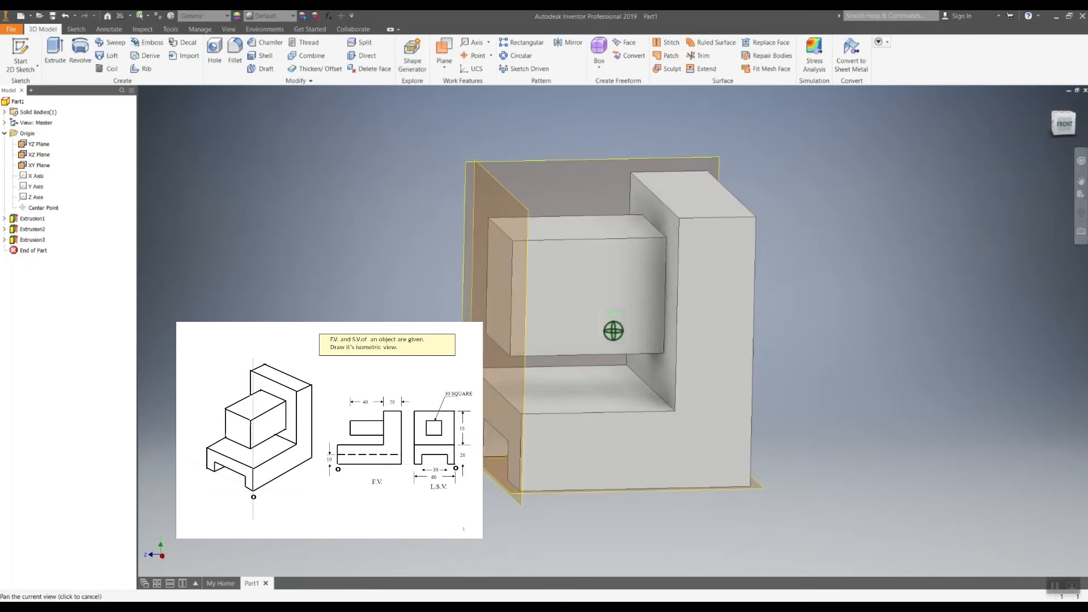
pyautogui.click(1056, 118)
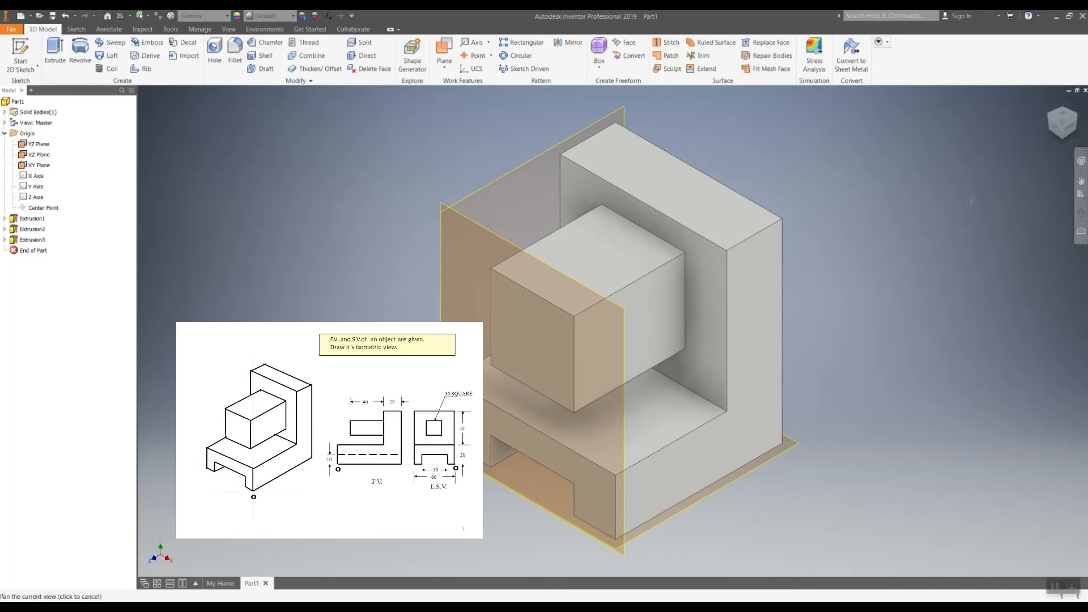